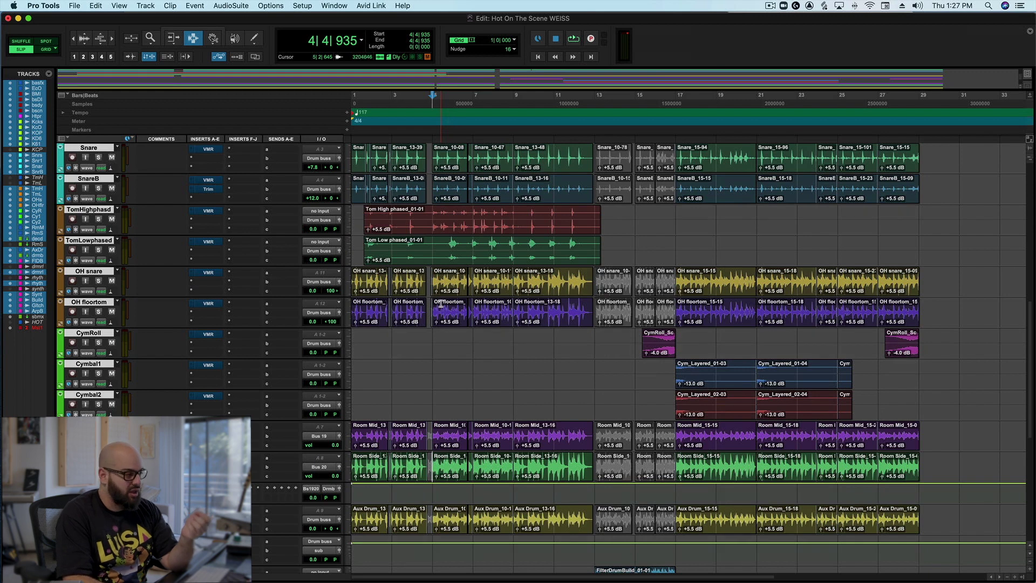
# Play back the drum tracks from bar 4 with their VMR inserts bypassed to hear the unprocessed sound
pyautogui.scroll(7, 439, 284)
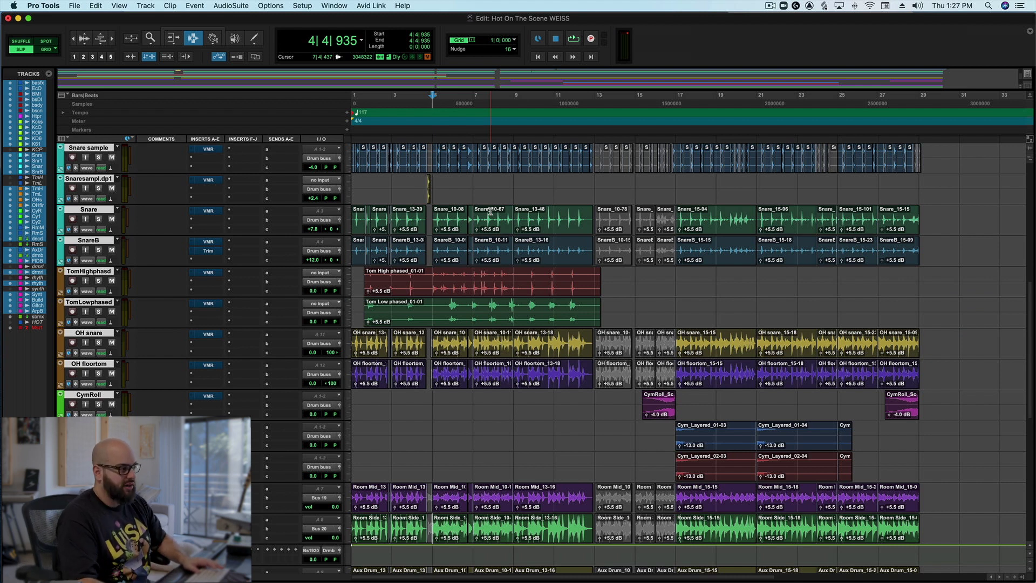
pyautogui.scroll(1, 440, 259)
pyautogui.press('space')
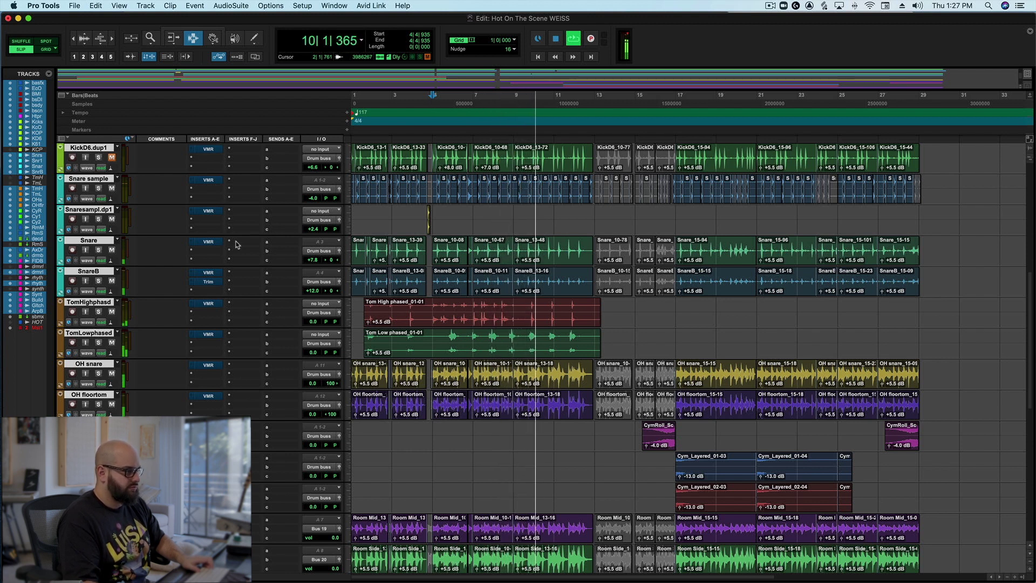
pyautogui.press('space')
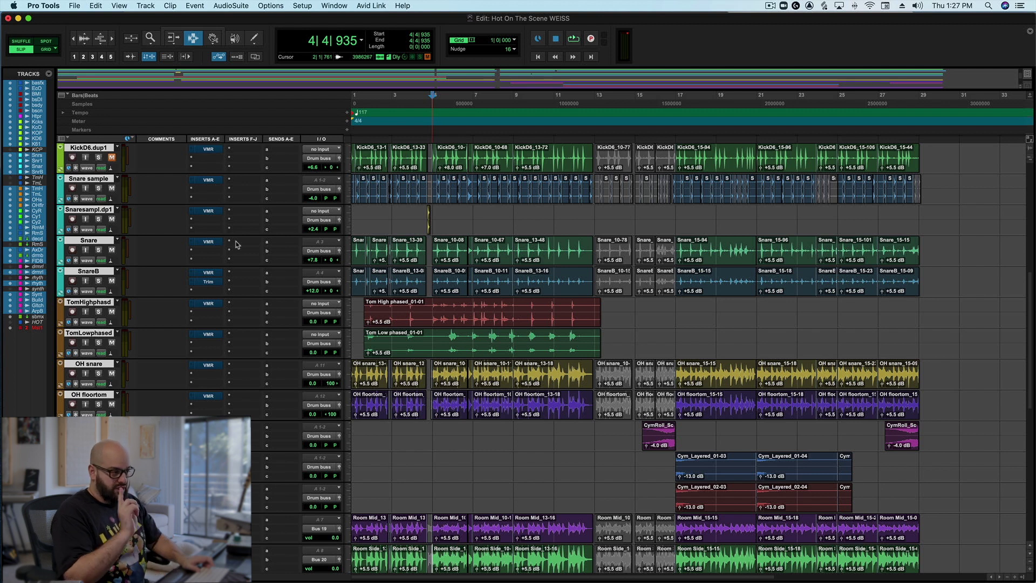
# Activate the VMR inserts across all the drum tracks during playback and listen to the processed drums from bar 4
pyautogui.press('space')
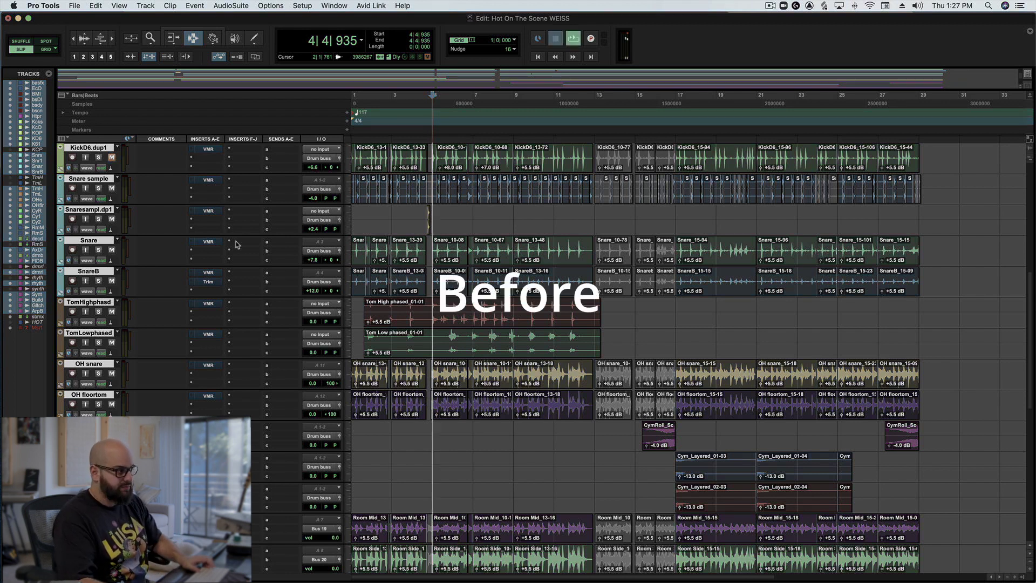
pyautogui.keyDown('ctrl'); pyautogui.keyDown('alt'); pyautogui.keyDown('super'); pyautogui.click(207, 241); pyautogui.keyUp('super'); pyautogui.keyUp('alt'); pyautogui.keyUp('ctrl')
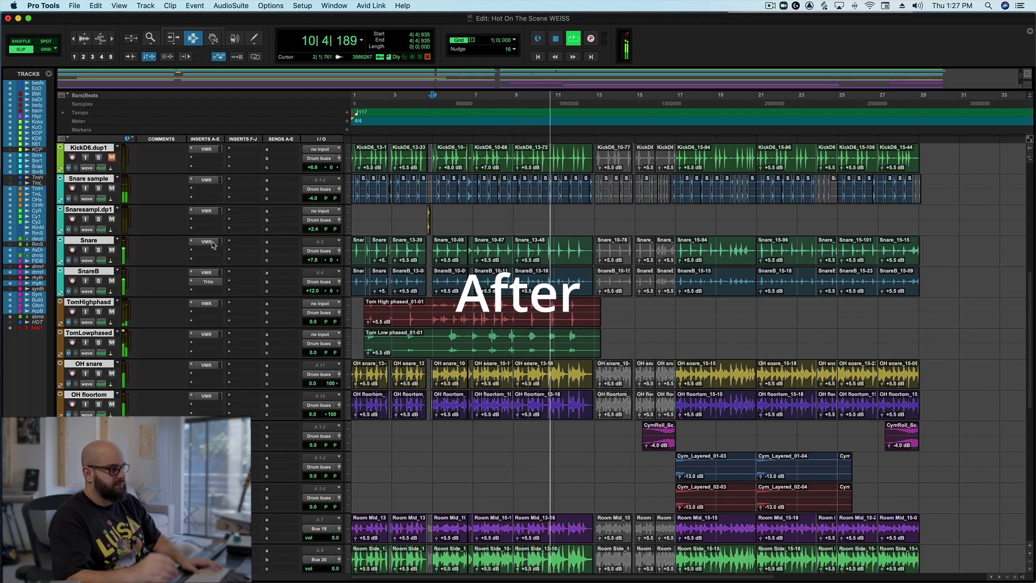
pyautogui.press('space')
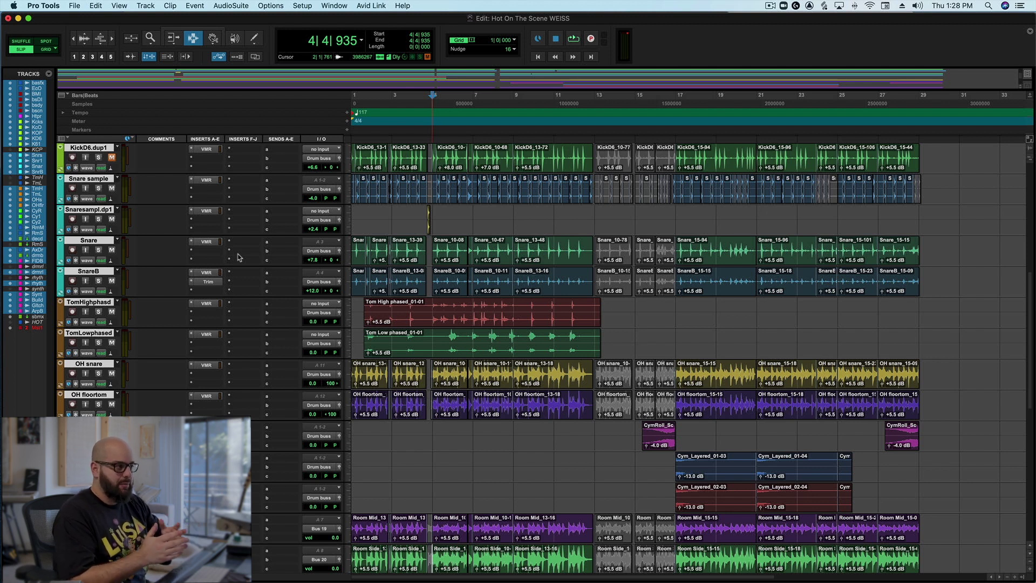
pyautogui.press('space')
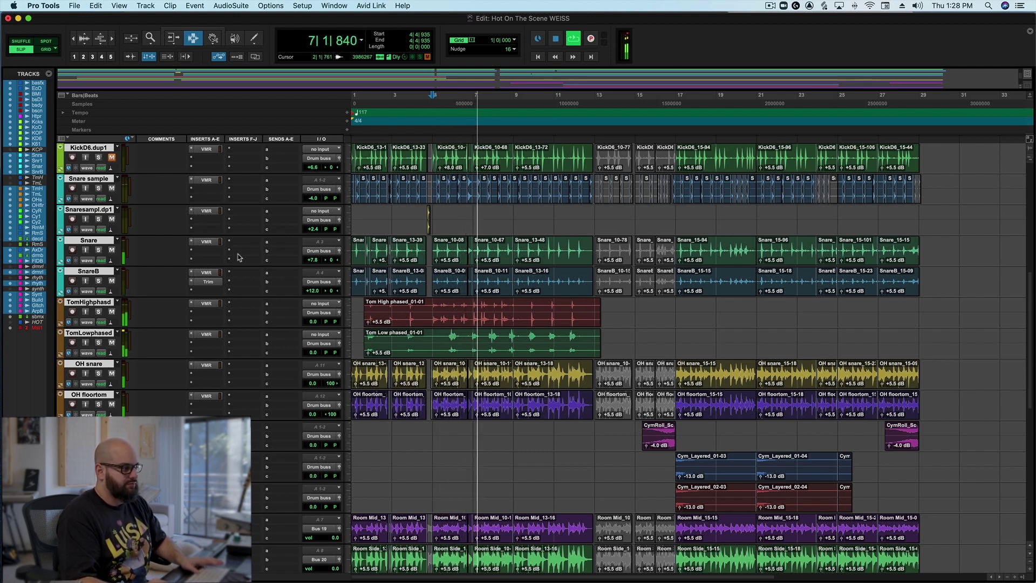
pyautogui.press('space')
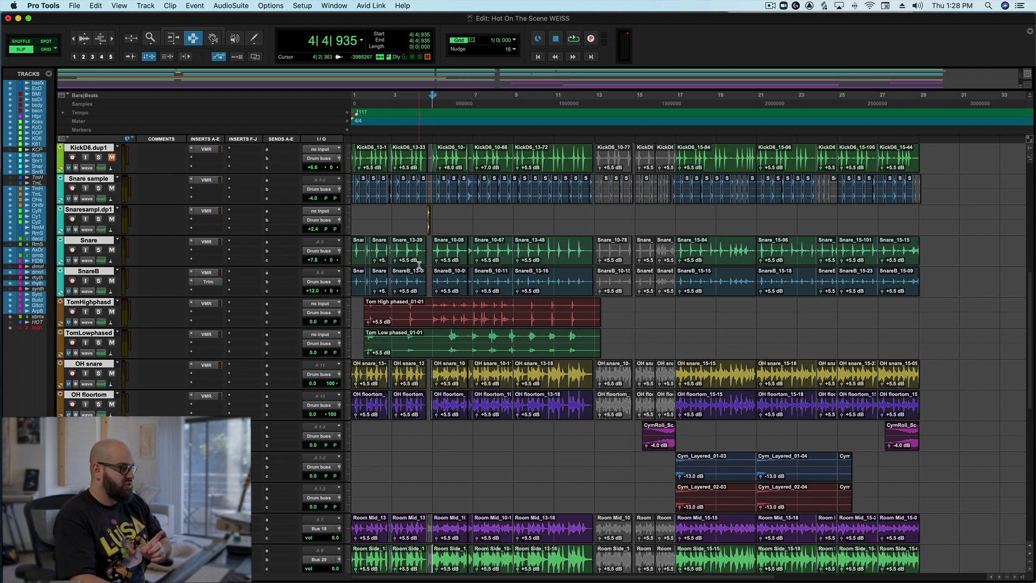
# Solo the Snare track and open its VMR plug-in, comparing the bypassed and active sound from the start of bar 5
pyautogui.click(434, 250)
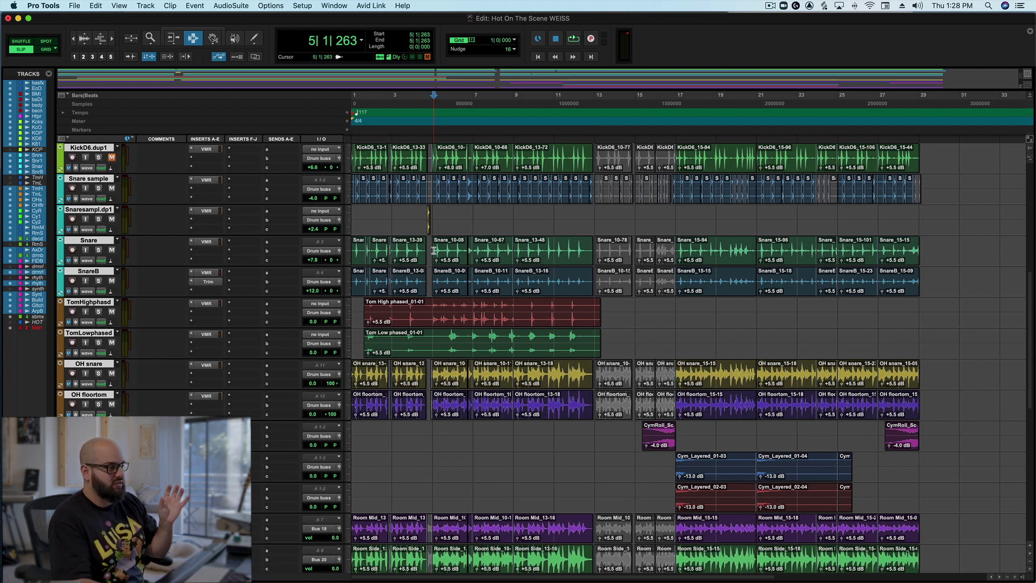
pyautogui.click(98, 249)
pyautogui.click(203, 242)
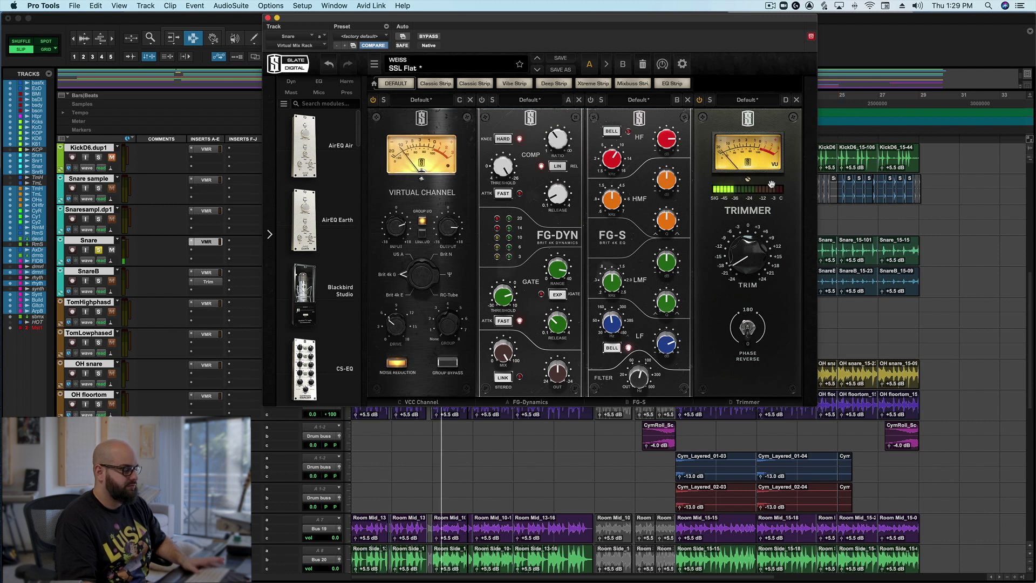
pyautogui.click(429, 37)
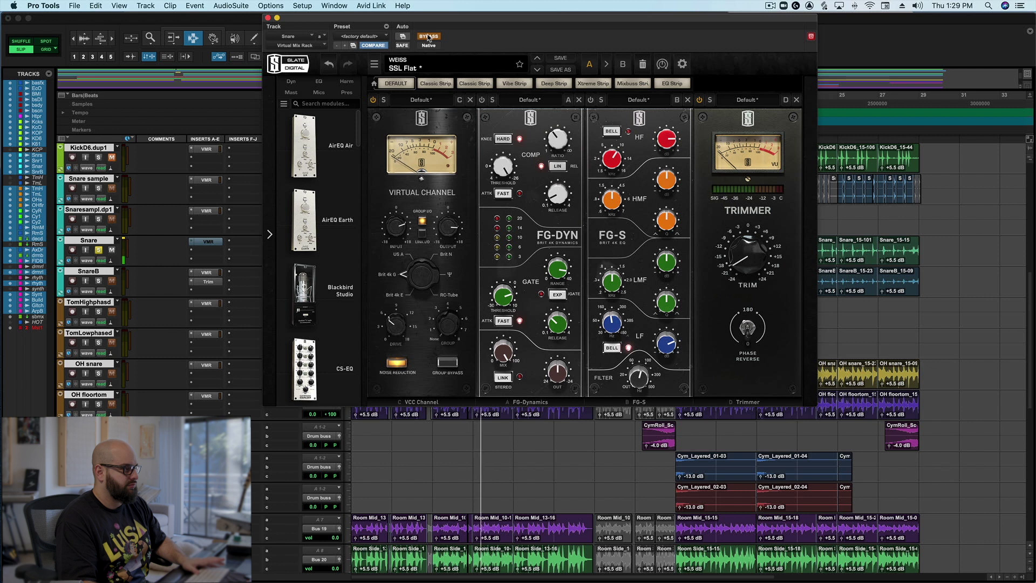
pyautogui.click(428, 36)
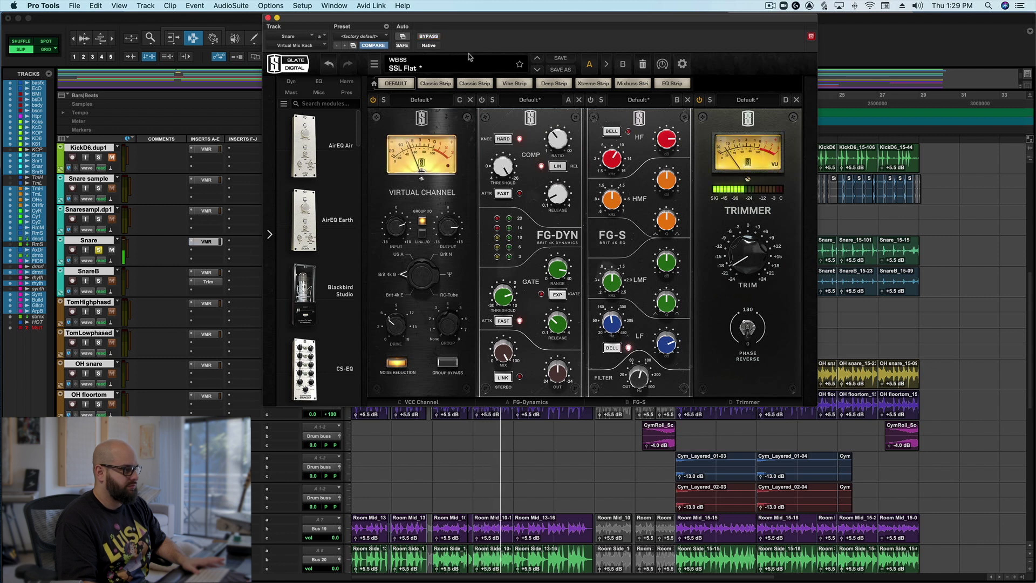
pyautogui.press('space')
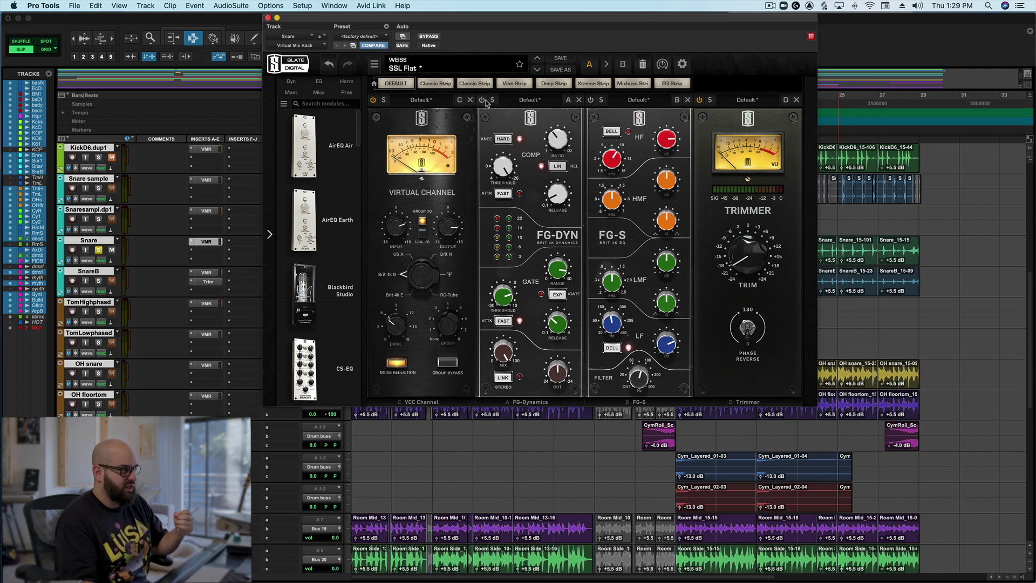
# Try different compressor threshold settings in the Snare track's FG-DYN module during playback
pyautogui.press('space')
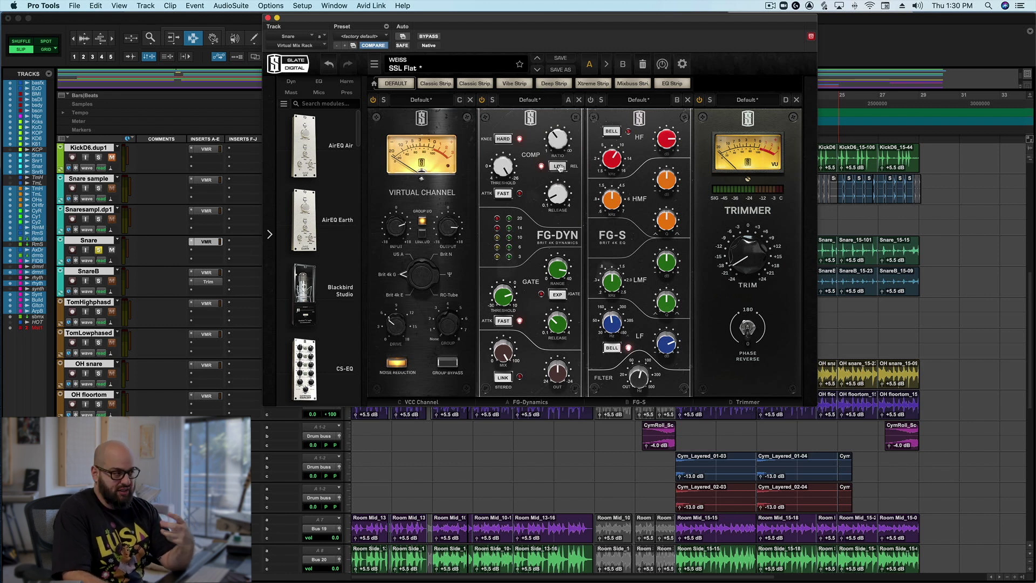
pyautogui.press('space')
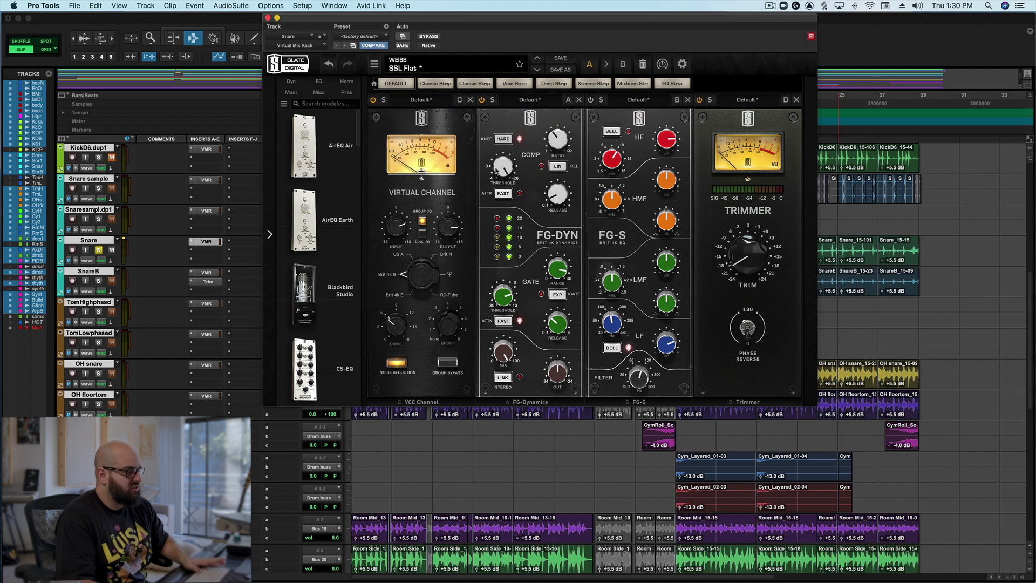
pyautogui.moveTo(503, 169)
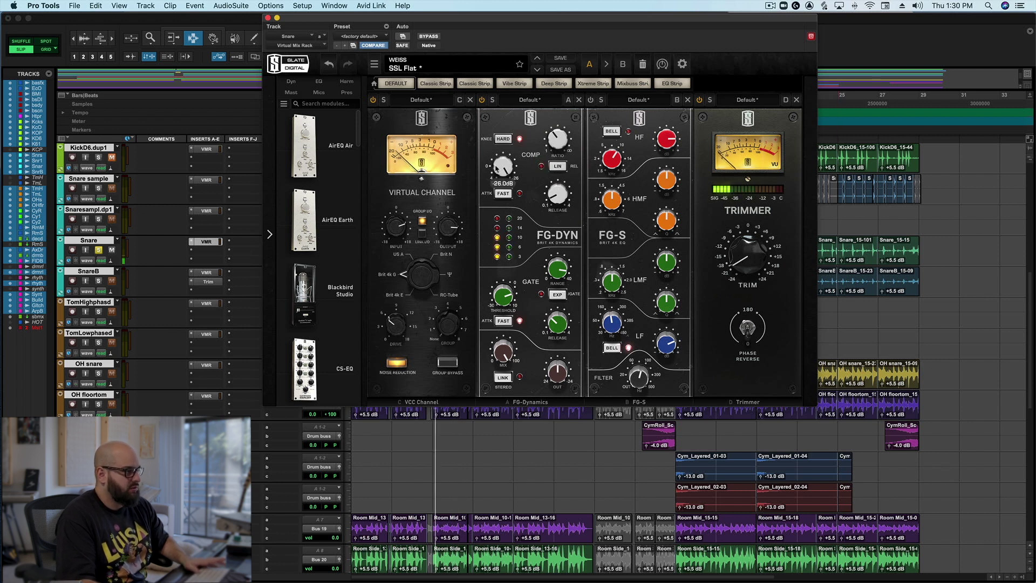
pyautogui.moveTo(502, 168); pyautogui.dragTo(494, 186)
pyautogui.moveTo(494, 187); pyautogui.dragTo(489, 236)
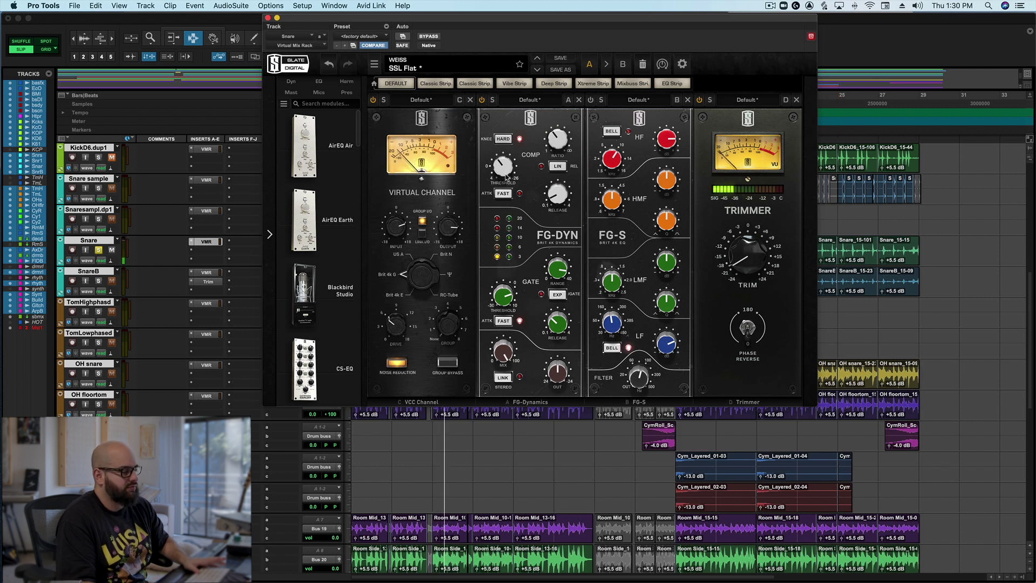
pyautogui.moveTo(503, 168); pyautogui.dragTo(506, 158)
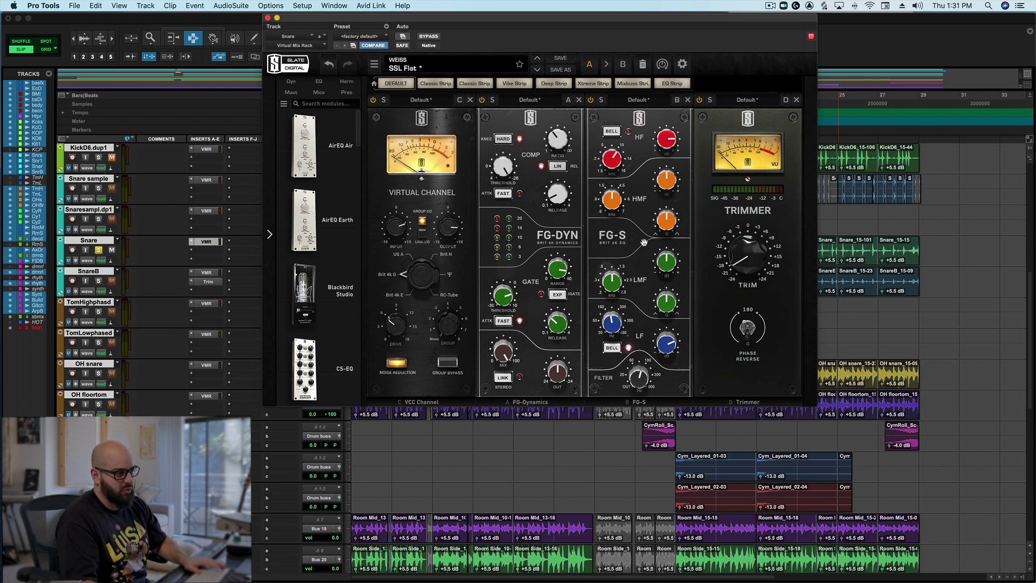
# Play back the soloed Snare once more and close its VMR plug-in window
pyautogui.press('space')
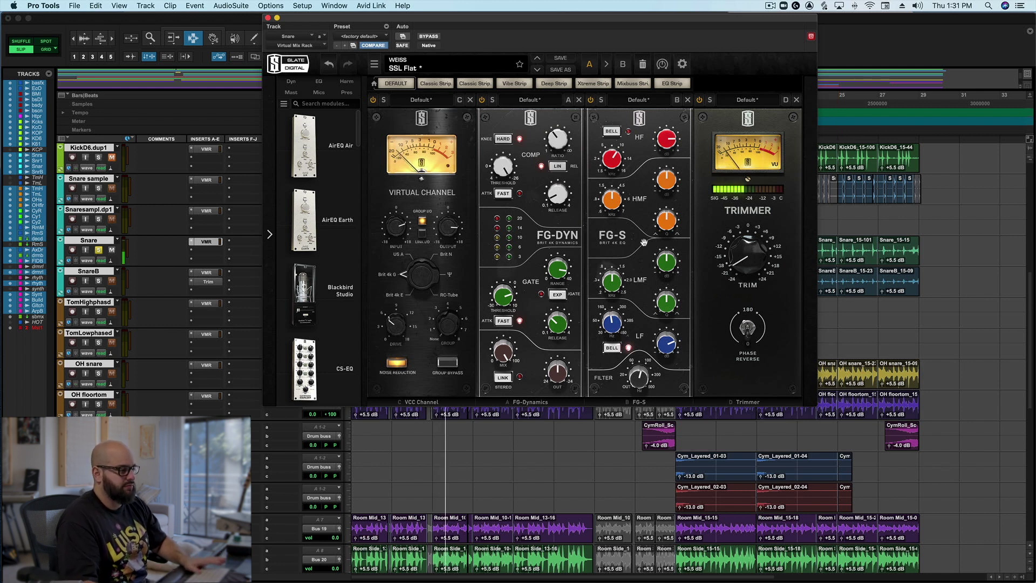
pyautogui.click(267, 19)
pyautogui.press('space')
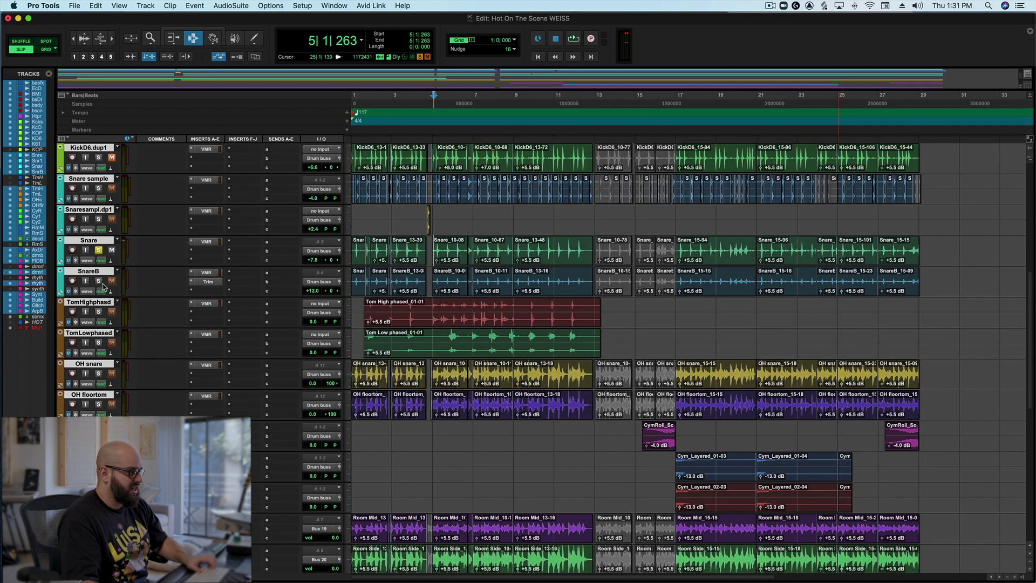
# Solo SnareB as well and compare playback with its VMR's FG-DYN module off and on, closing the plug-in when done
pyautogui.click(206, 272)
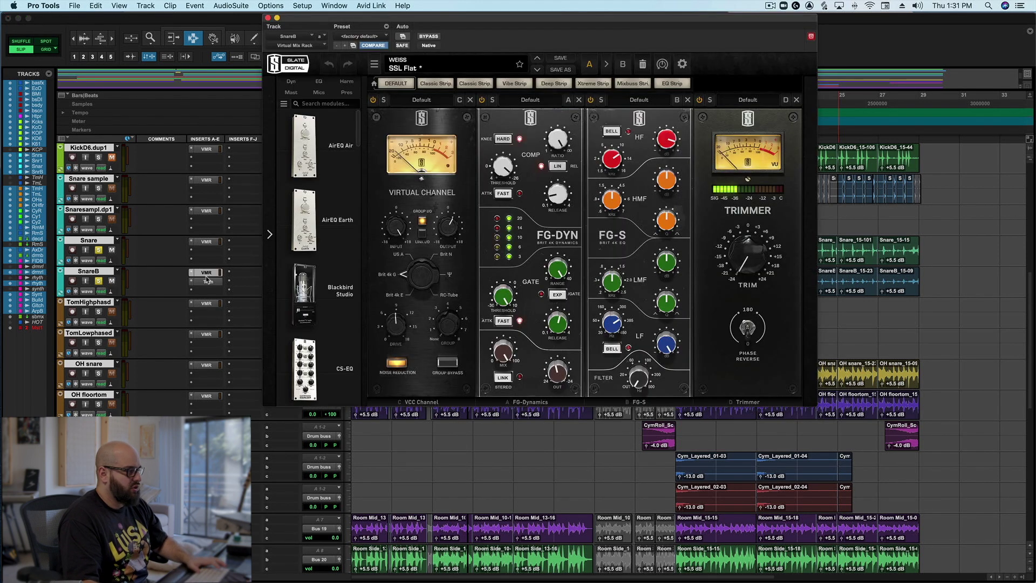
pyautogui.click(482, 101)
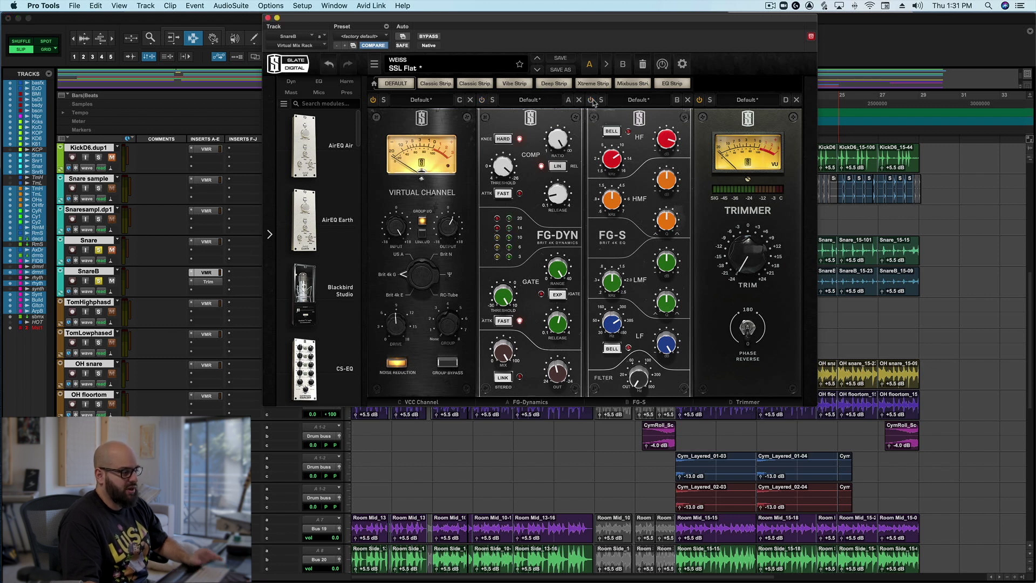
pyautogui.press('space')
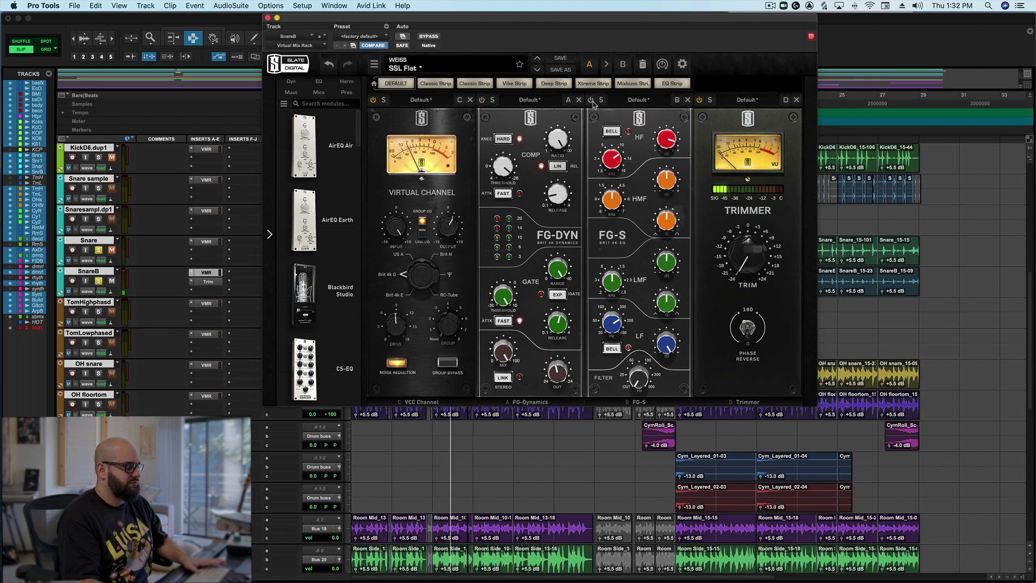
pyautogui.press('space')
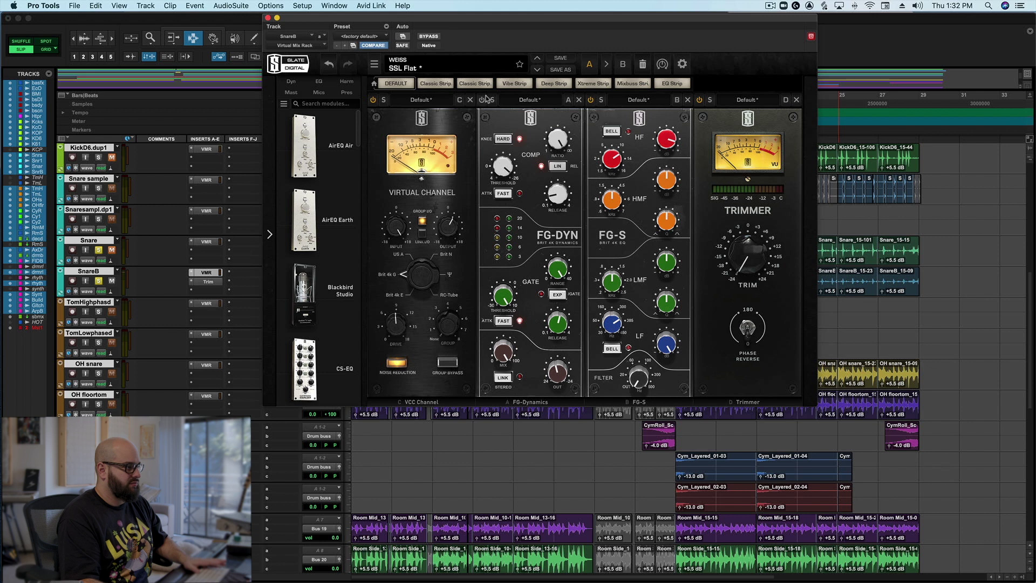
pyautogui.press('space')
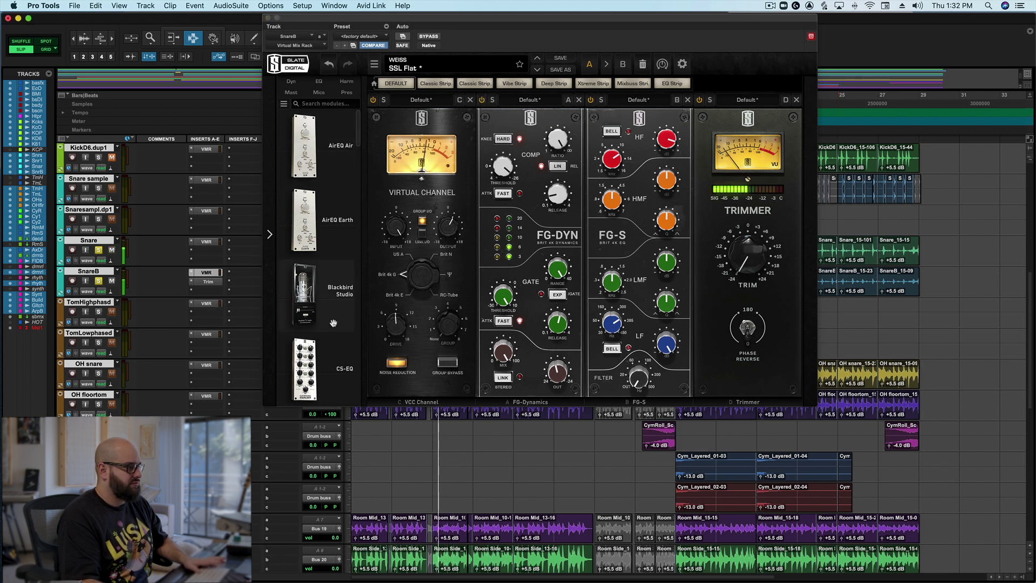
pyautogui.press('space')
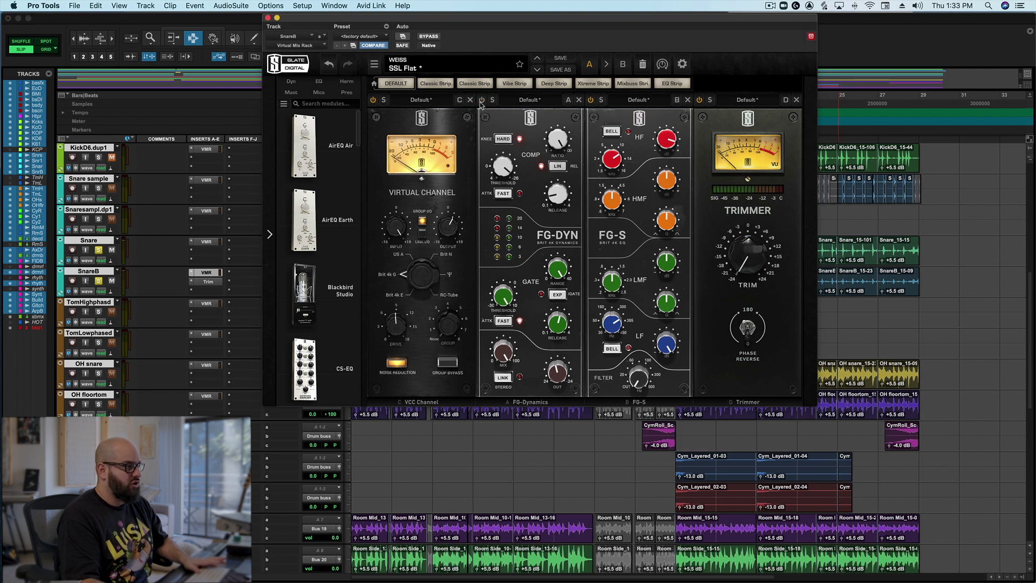
pyautogui.press('space')
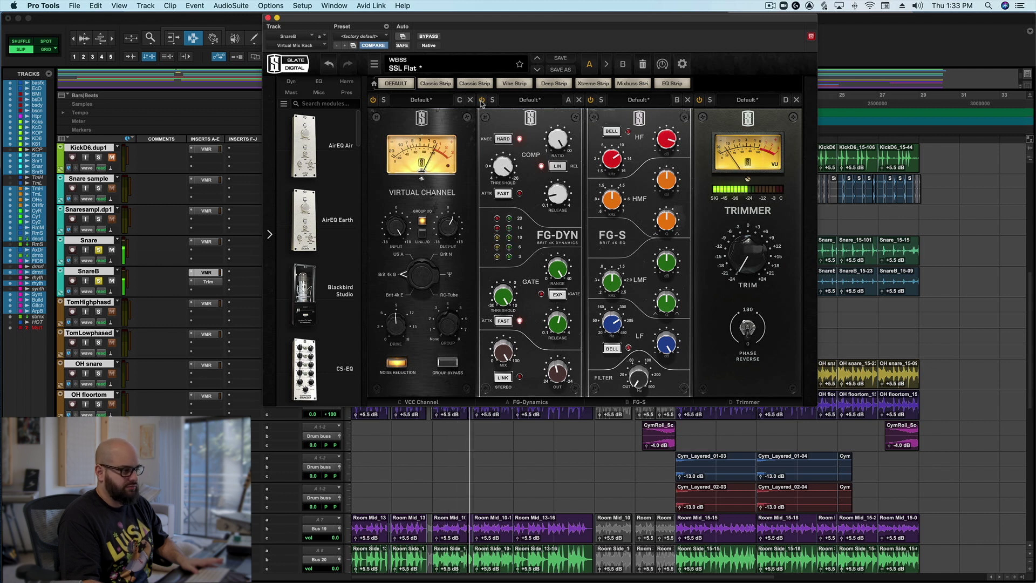
pyautogui.click(268, 18)
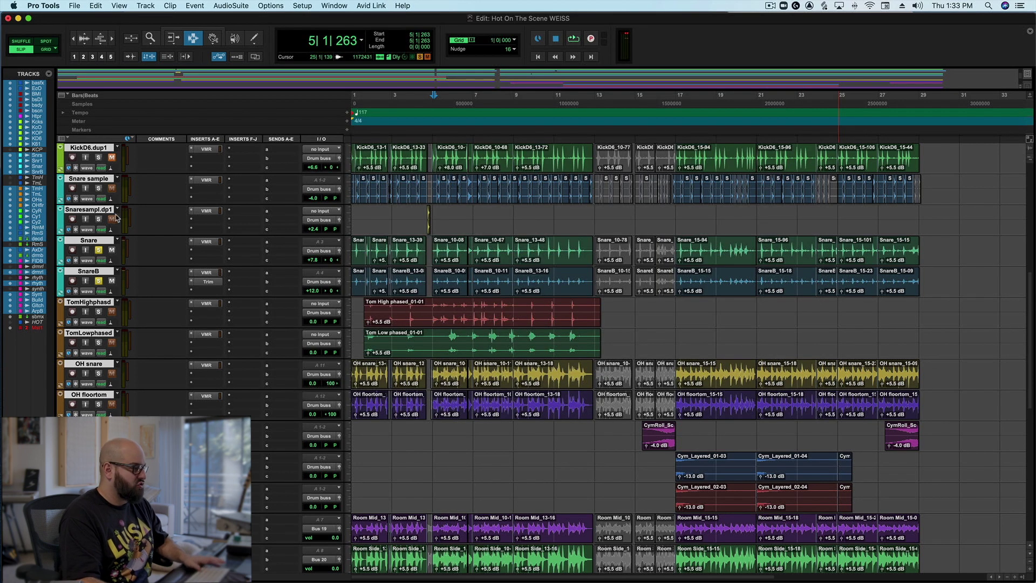
# Solo Snare sample, mute Snare and SnareB, and audition the sample's VMR with its FG-DYN module switched off and on
pyautogui.click(99, 188)
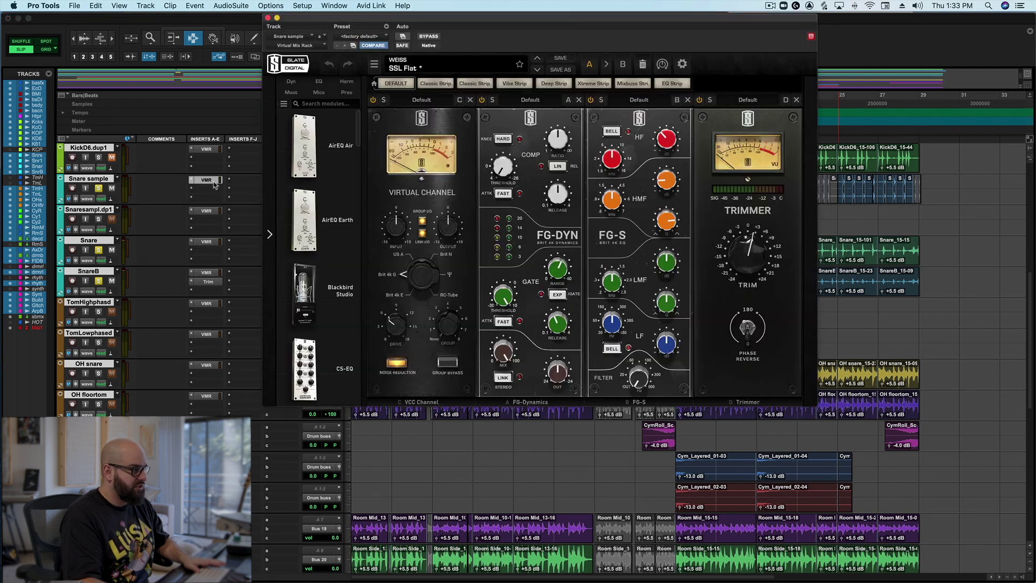
pyautogui.click(207, 180)
pyautogui.click(110, 249)
pyautogui.click(111, 280)
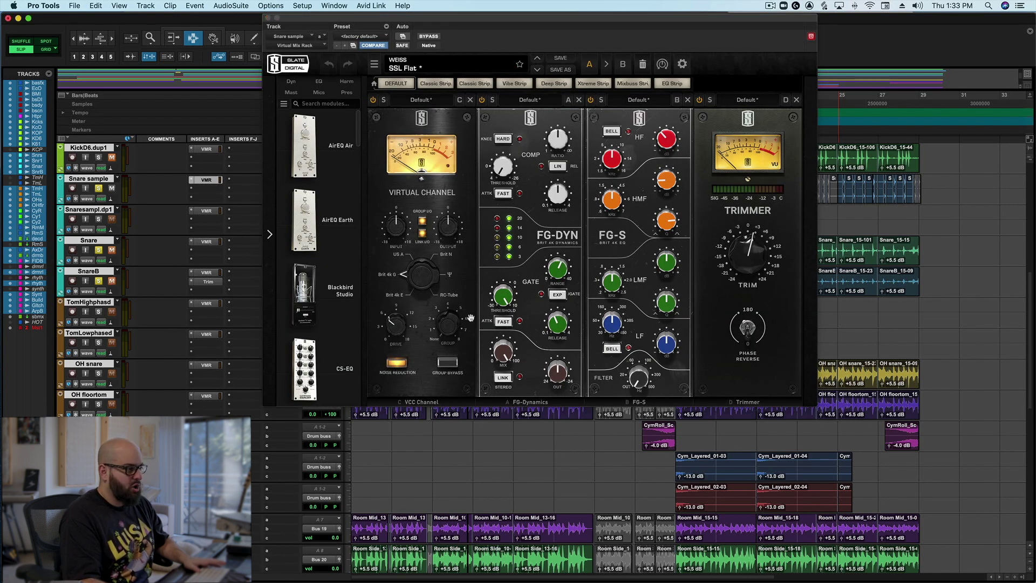
pyautogui.click(483, 101)
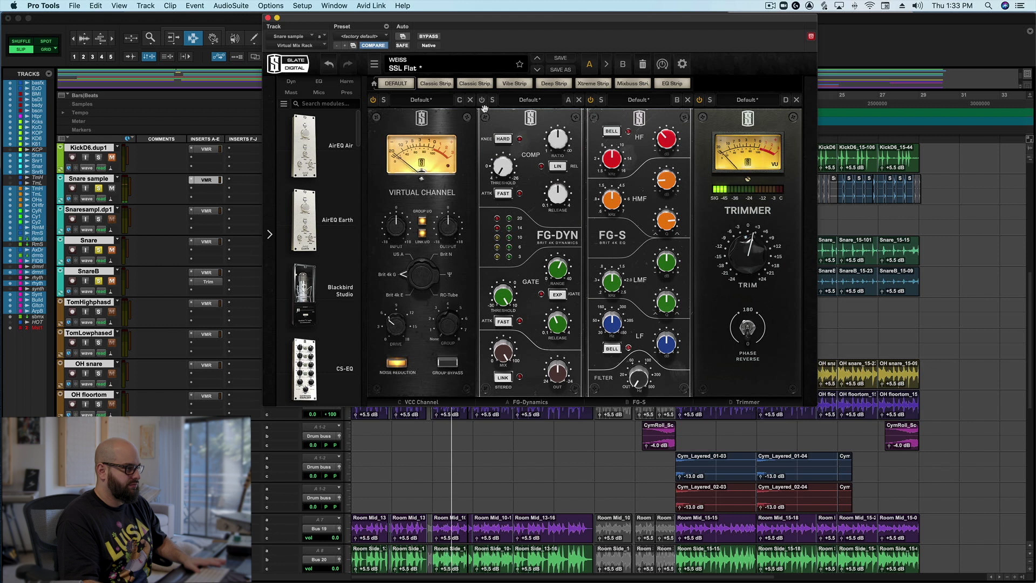
pyautogui.click(483, 101)
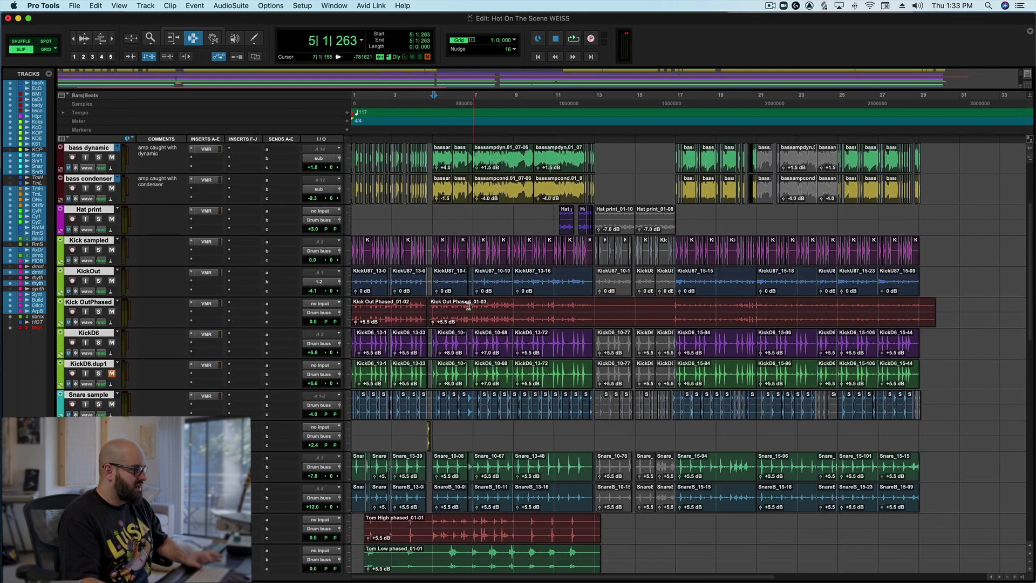
# Place the playback position at the start of bar 5 and solo the Room Mid and Room Side tracks
pyautogui.scroll(-10, 472, 338)
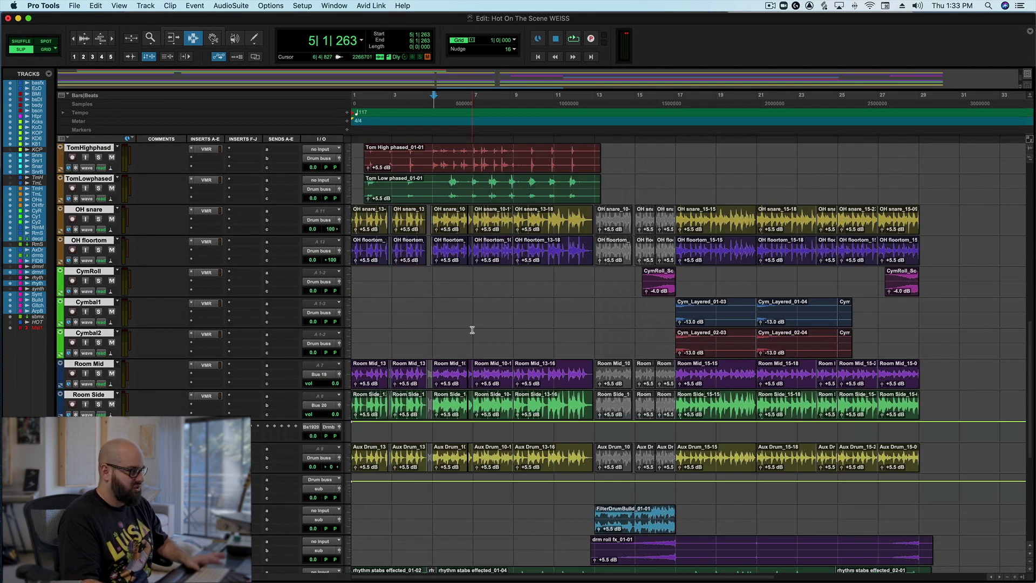
pyautogui.click(433, 375)
pyautogui.click(98, 372)
pyautogui.click(98, 404)
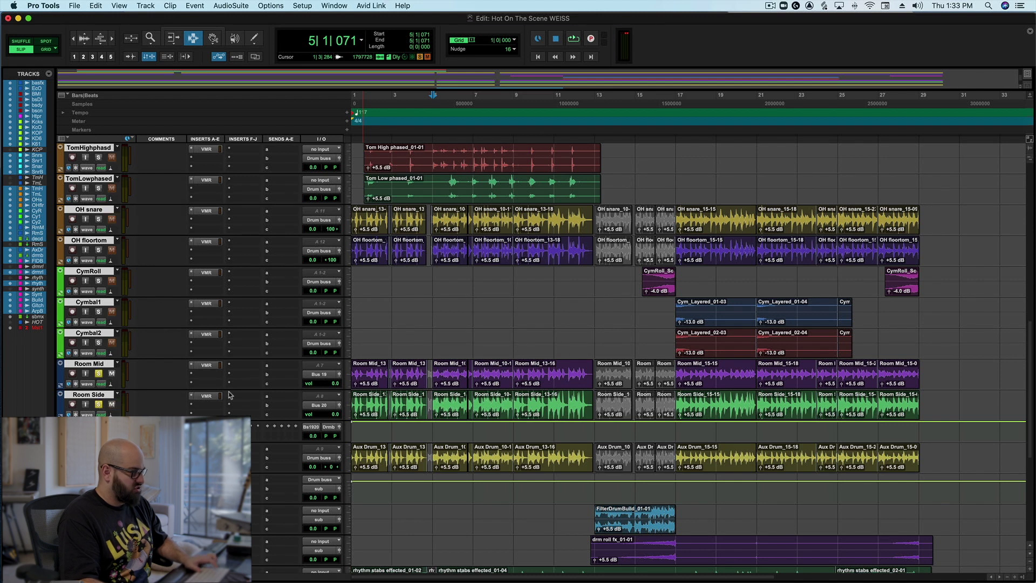
# Bypass the VMR inserts on Room Mid and Room Side and play the room tracks from bar 5
pyautogui.click(211, 366)
pyautogui.click(209, 397)
pyautogui.press('space')
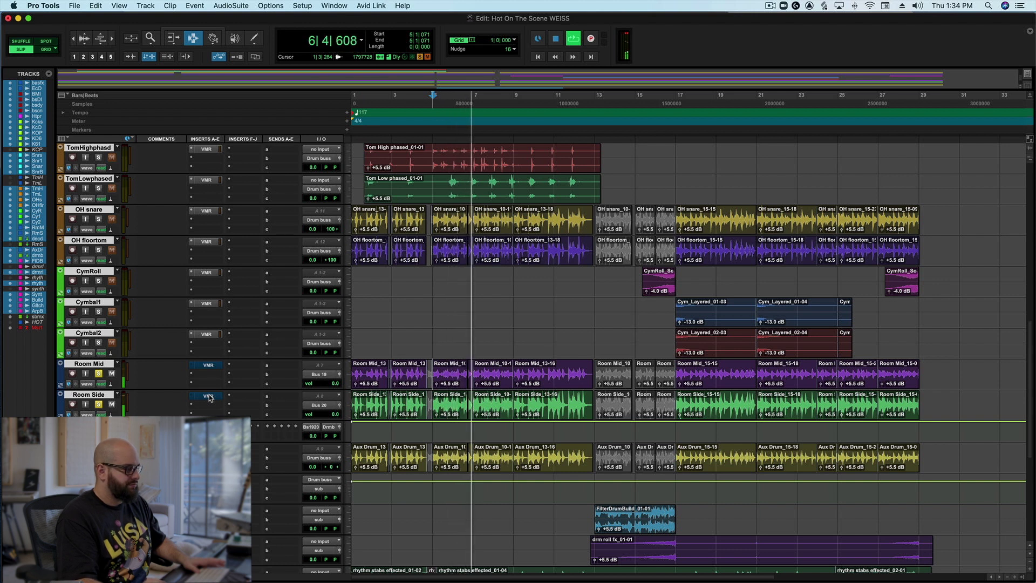
# Re-enable the VMR inserts on Room Mid and Room Side and play the room tracks from bar 5
pyautogui.press('space')
pyautogui.press('space')
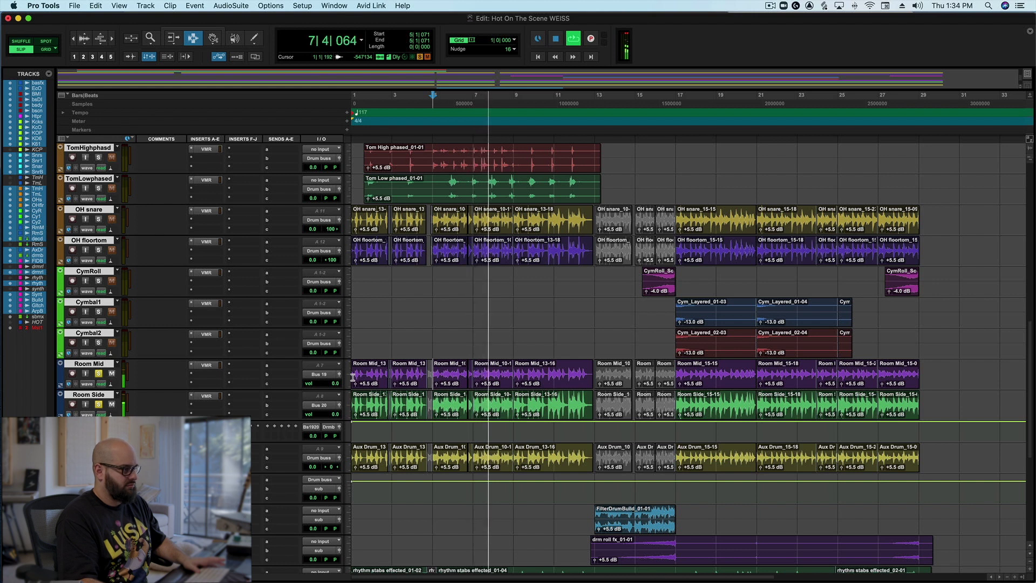
pyautogui.press('space')
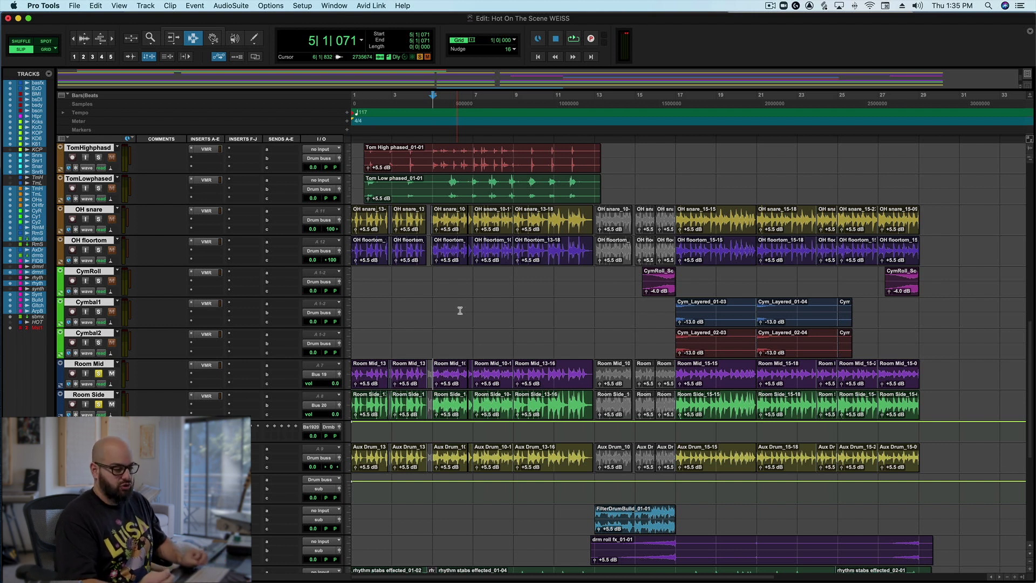
# Bypass the VMR inserts on Room Mid and Room Side again and audition the unprocessed room tracks
pyautogui.keyDown('super'); pyautogui.click(206, 365); pyautogui.keyUp('super')
pyautogui.keyDown('super'); pyautogui.click(208, 396); pyautogui.keyUp('super')
pyautogui.press('space')
pyautogui.press('space')
# Switch the VMR inserts on Room Mid and Room Side back on and audition the processed room sound
pyautogui.keyDown('super'); pyautogui.click(206, 366); pyautogui.keyUp('super')
pyautogui.keyDown('super'); pyautogui.click(208, 397); pyautogui.keyUp('super')
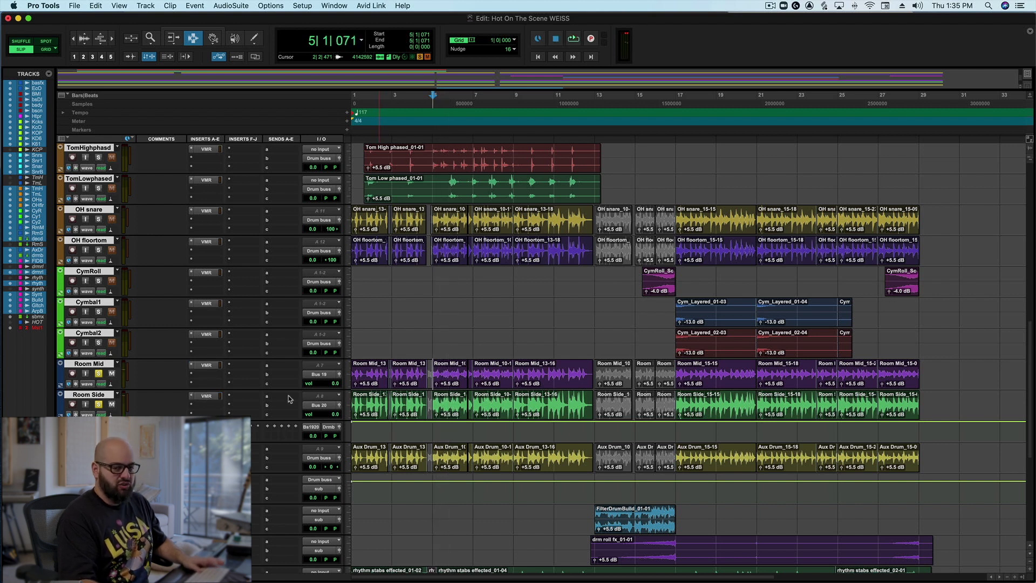
pyautogui.press('space')
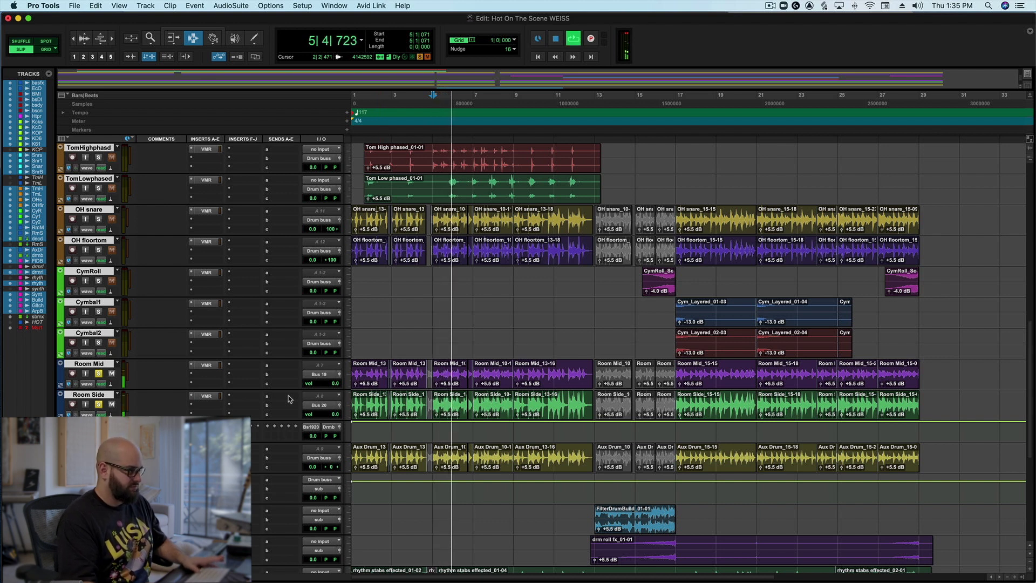
pyautogui.press('space')
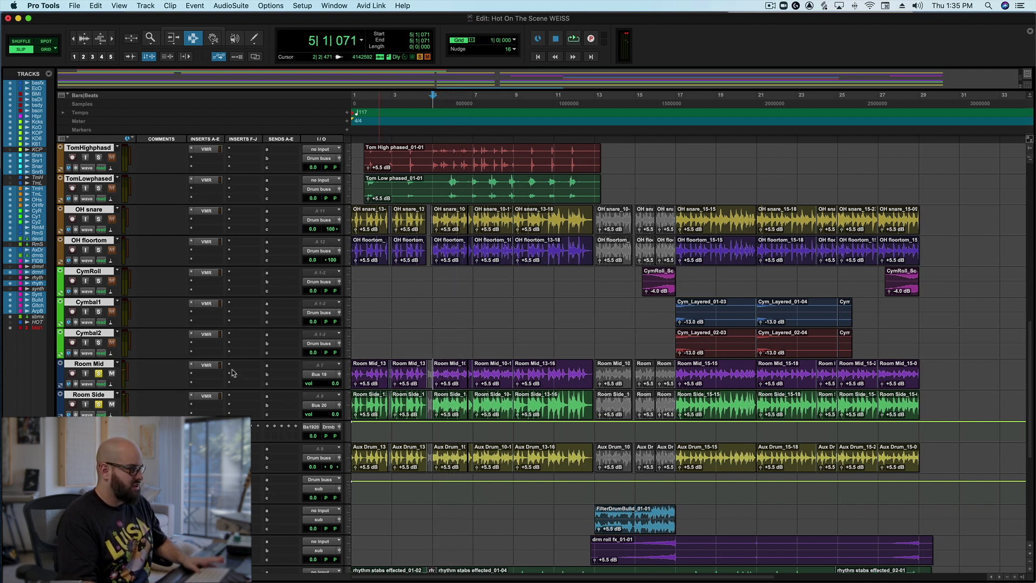
# Mute Room Side, open Room Mid's VMR, and compare playback with its FG-DYN module off and on
pyautogui.click(111, 404)
pyautogui.click(206, 365)
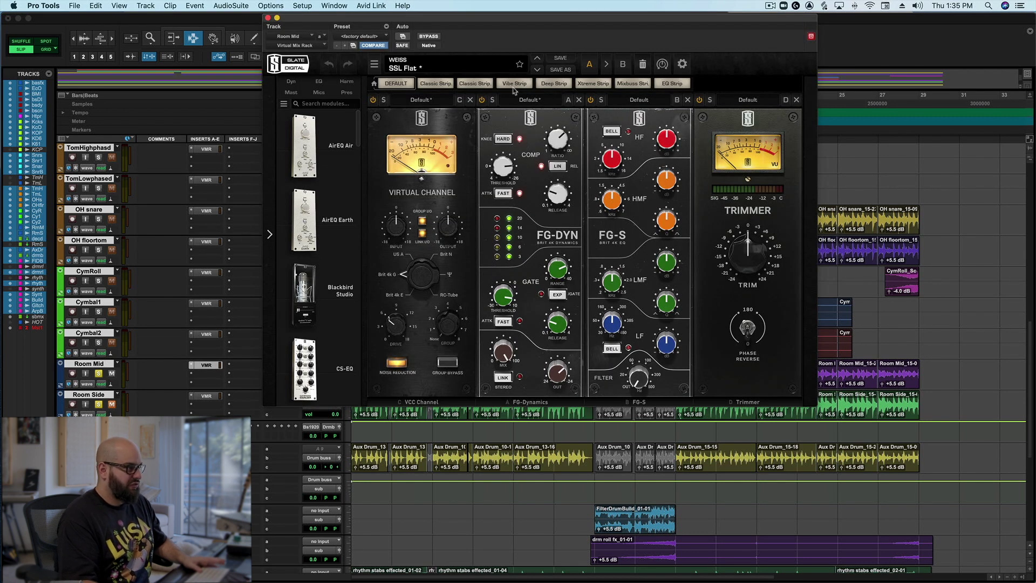
pyautogui.click(481, 100)
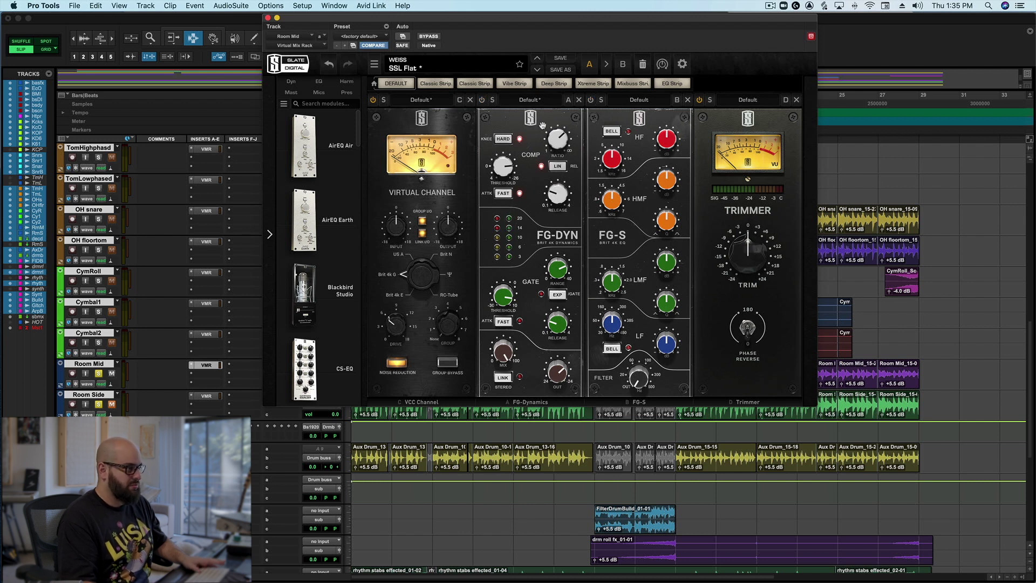
pyautogui.press('space')
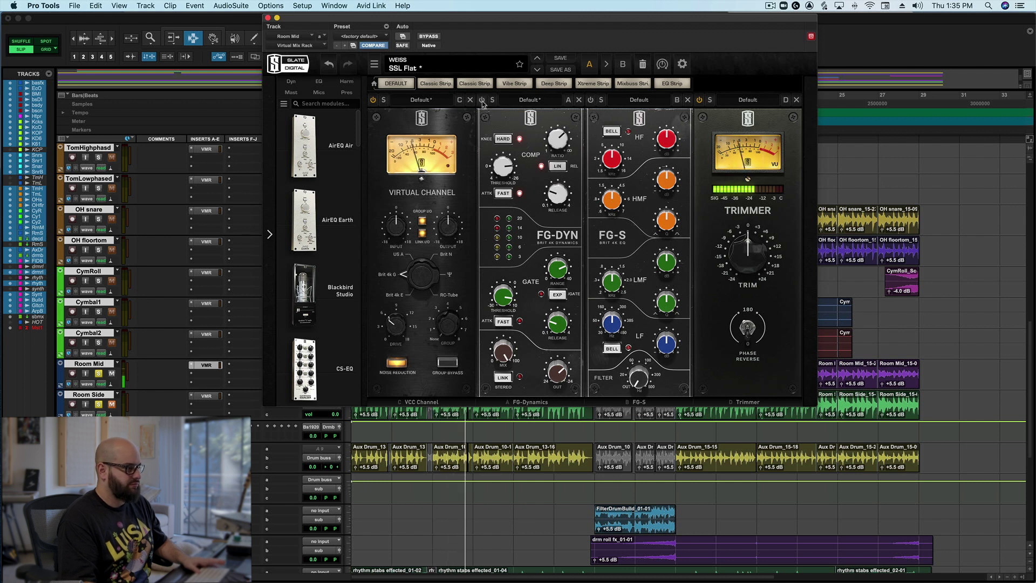
pyautogui.click(482, 100)
pyautogui.press('space')
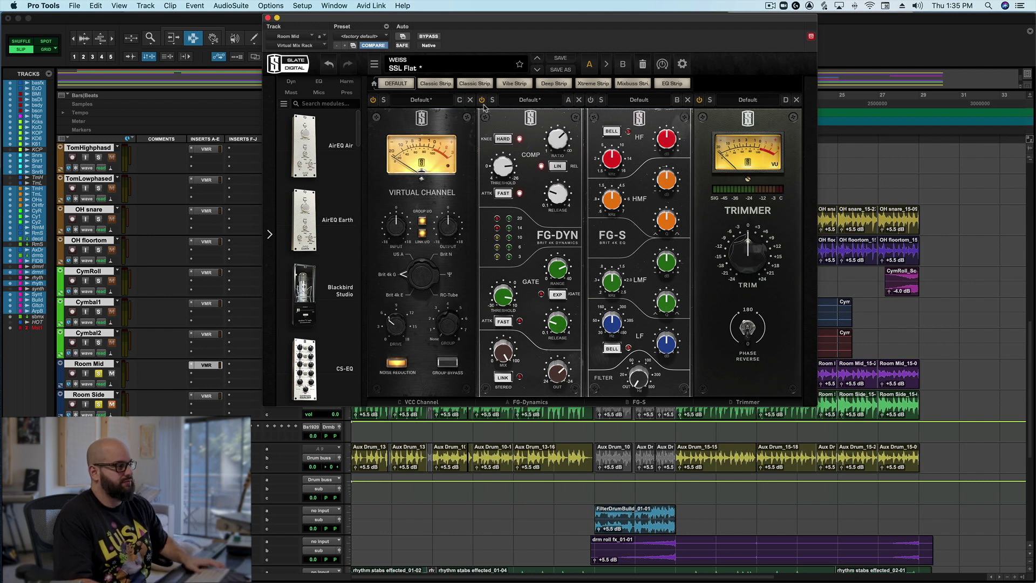
# Replay Room Mid with its FG-DYN module off and back on, closing the plug-in when done
pyautogui.press('space')
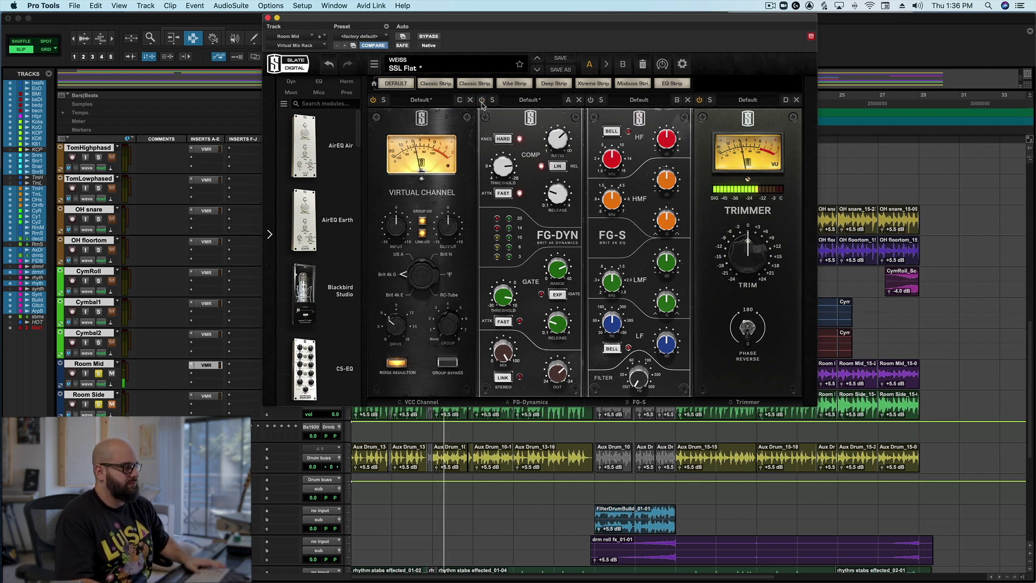
pyautogui.click(483, 101)
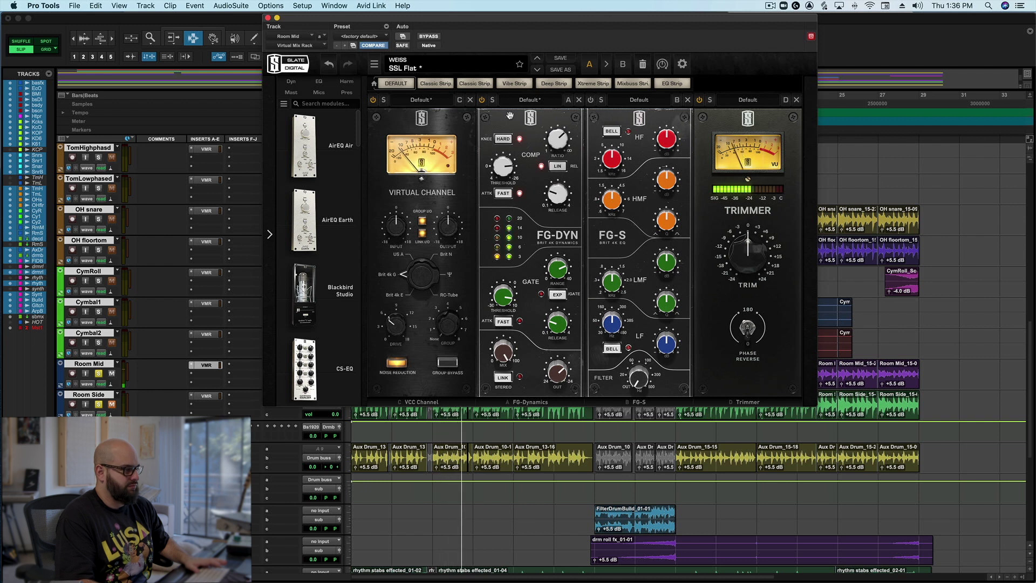
pyautogui.press('space')
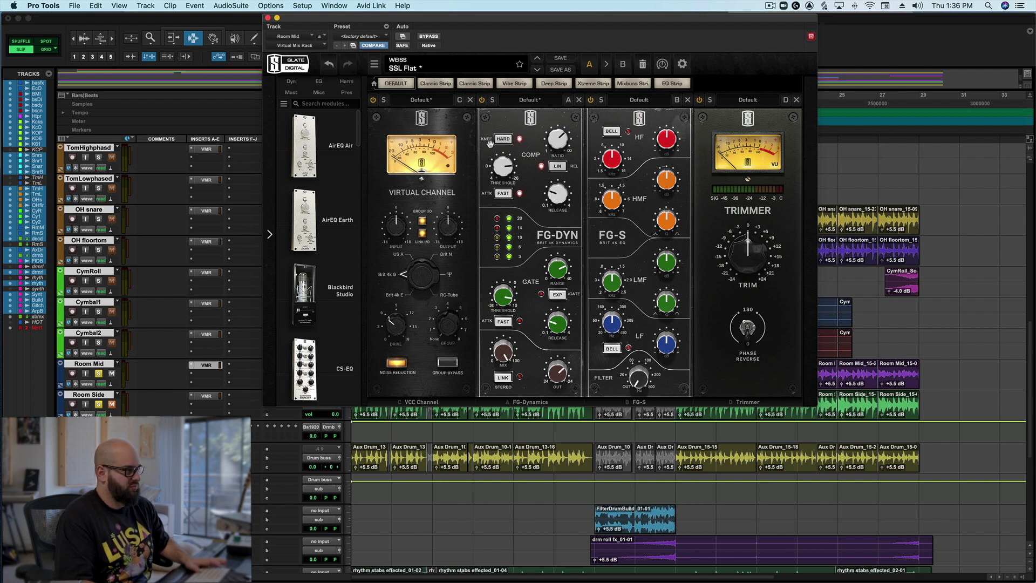
pyautogui.click(268, 18)
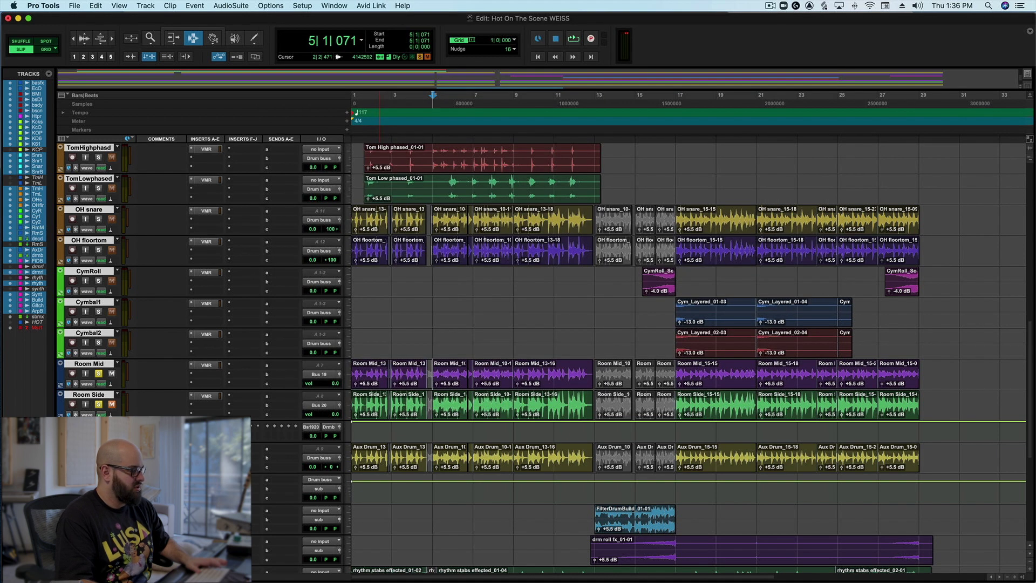
# Unmute Room Side, mute Room Mid, and compare Room Side's VMR with its FG-DYN module off and on, closing the plug-in when done
pyautogui.click(112, 404)
pyautogui.click(112, 372)
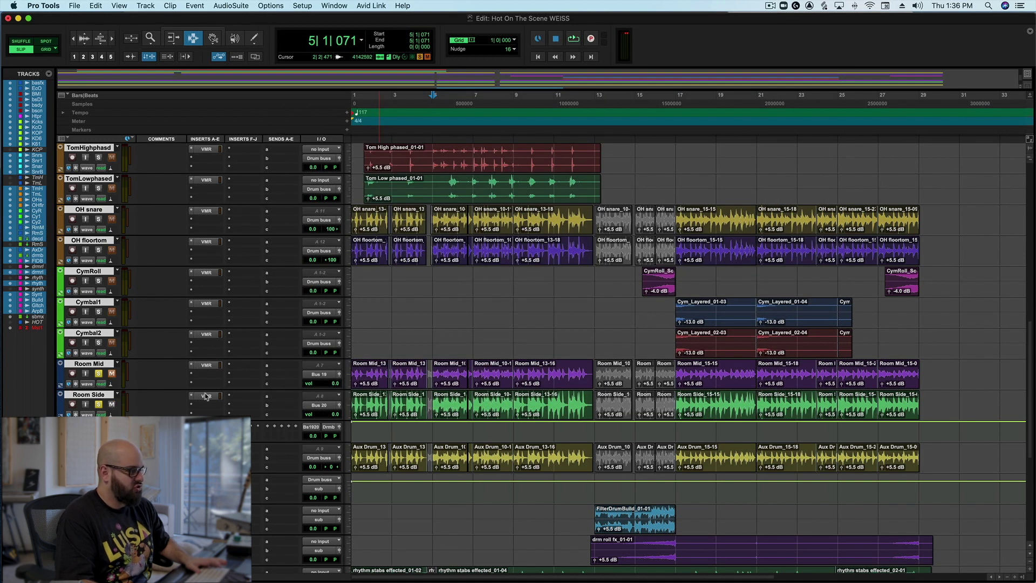
pyautogui.click(206, 396)
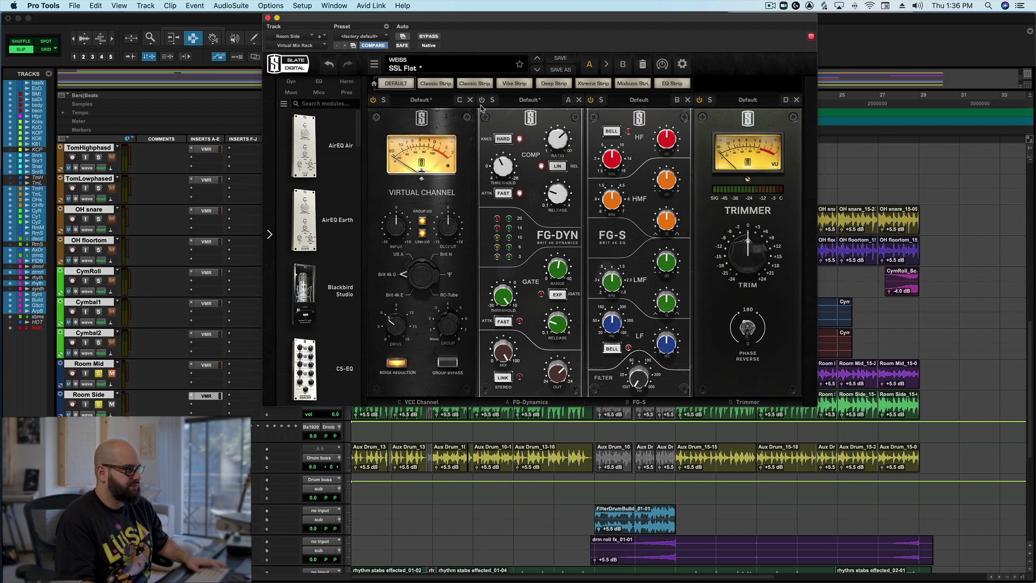
pyautogui.press('space')
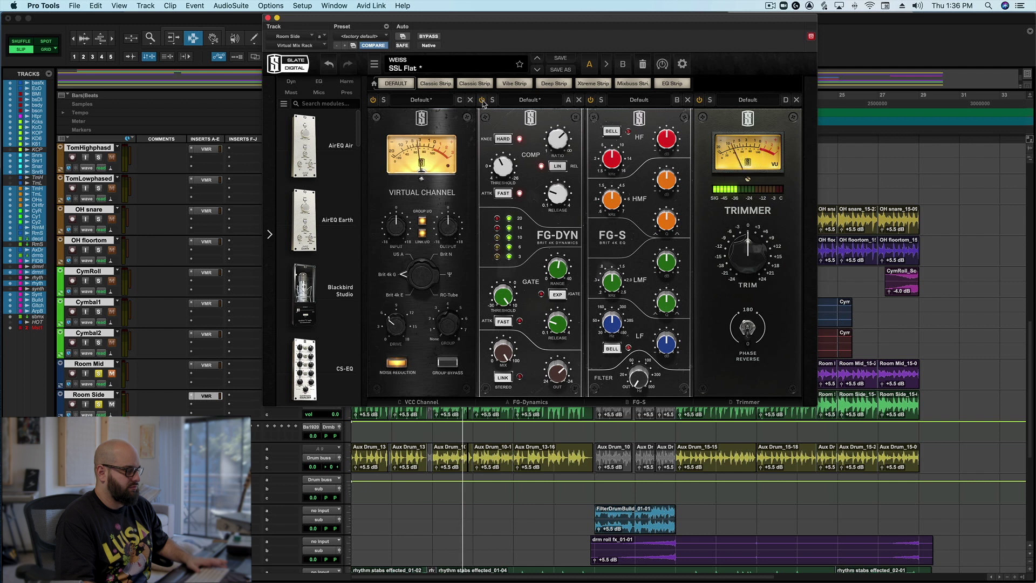
pyautogui.press('space')
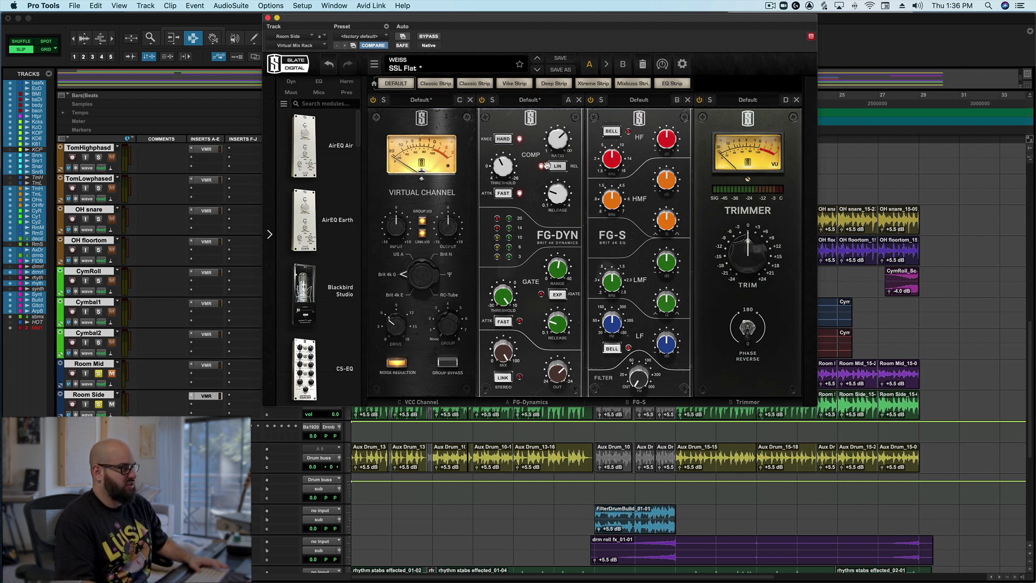
pyautogui.press('super+w')
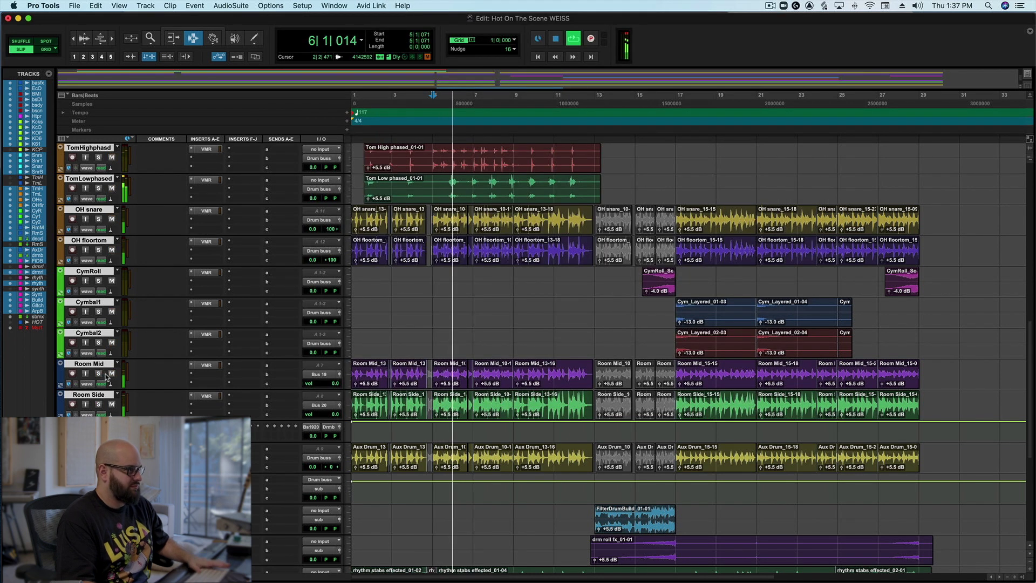
# Set the volume of the aux track below Room Side to -5.3 dB and play the drum mix from bar 5
pyautogui.press('space')
pyautogui.click(311, 436)
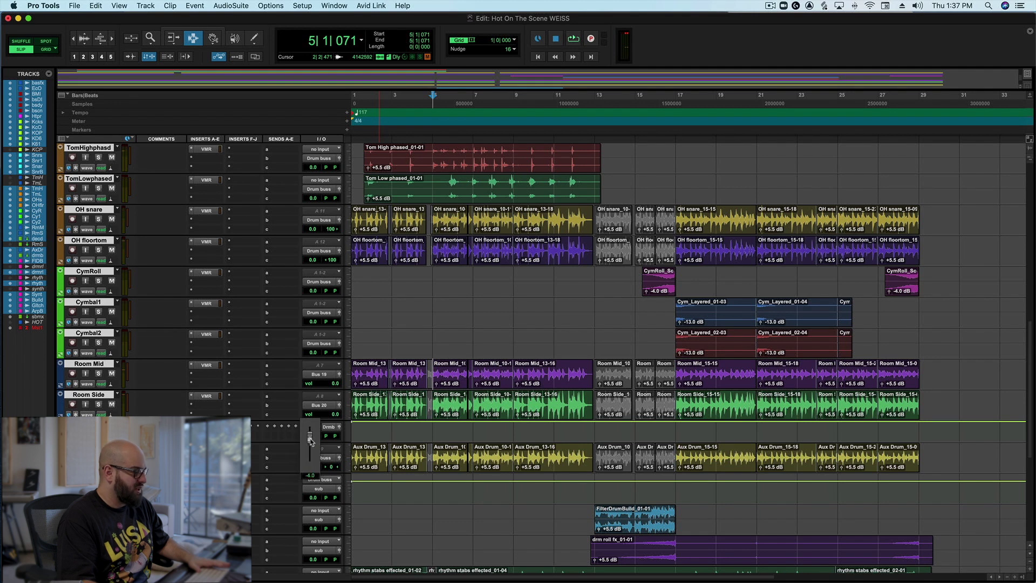
pyautogui.press('space')
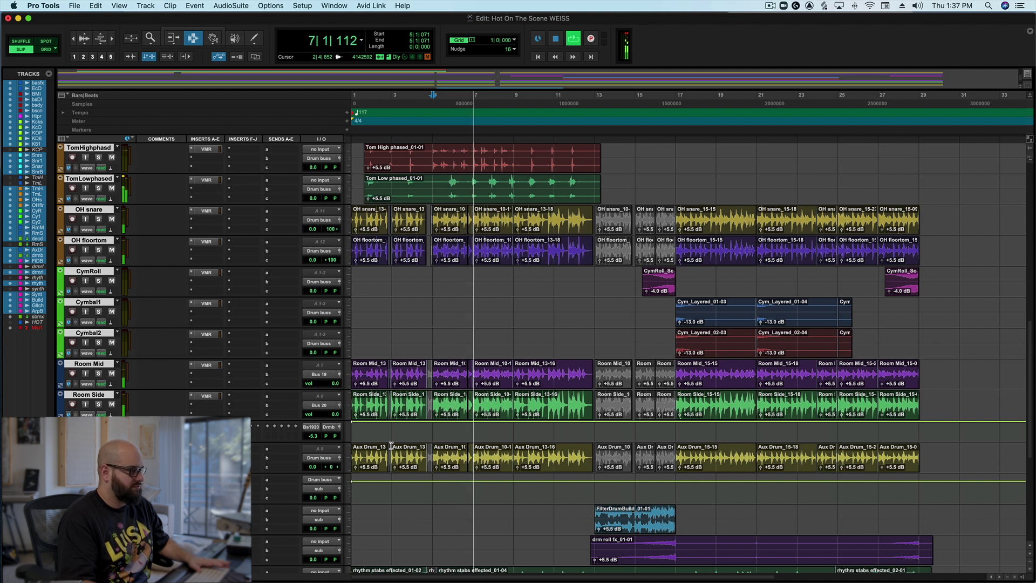
pyautogui.press('space')
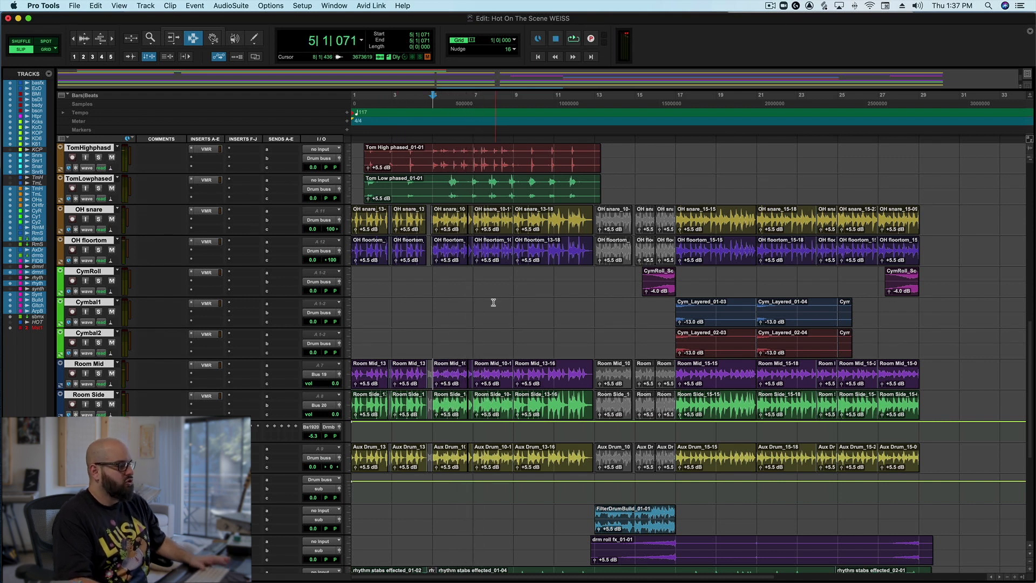
# Deselect all tracks, solo bass dynamic, and switch off the FG-S and FG-DYN modules in its VMR
pyautogui.scroll(3, 487, 324)
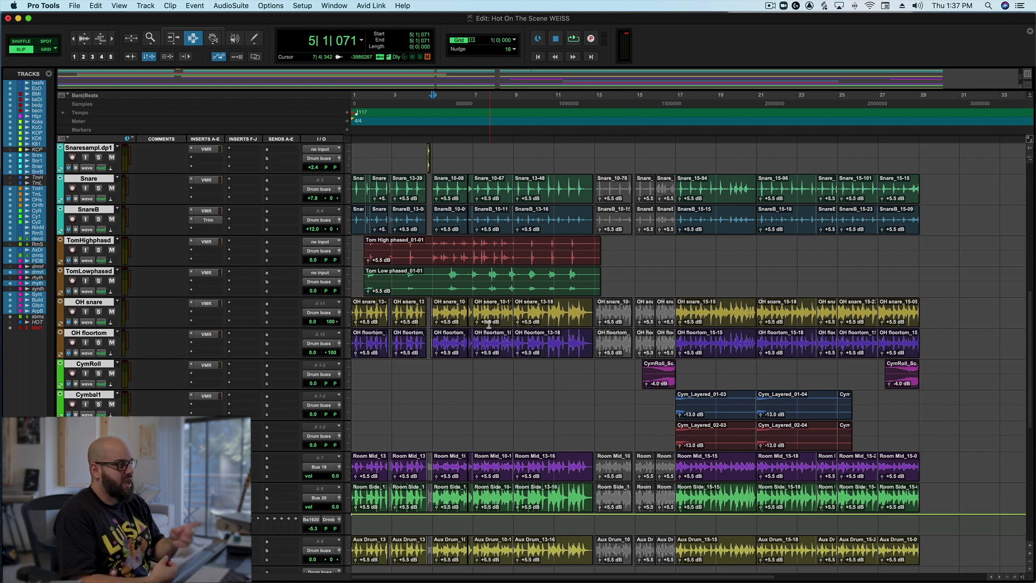
pyautogui.scroll(3, 527, 291)
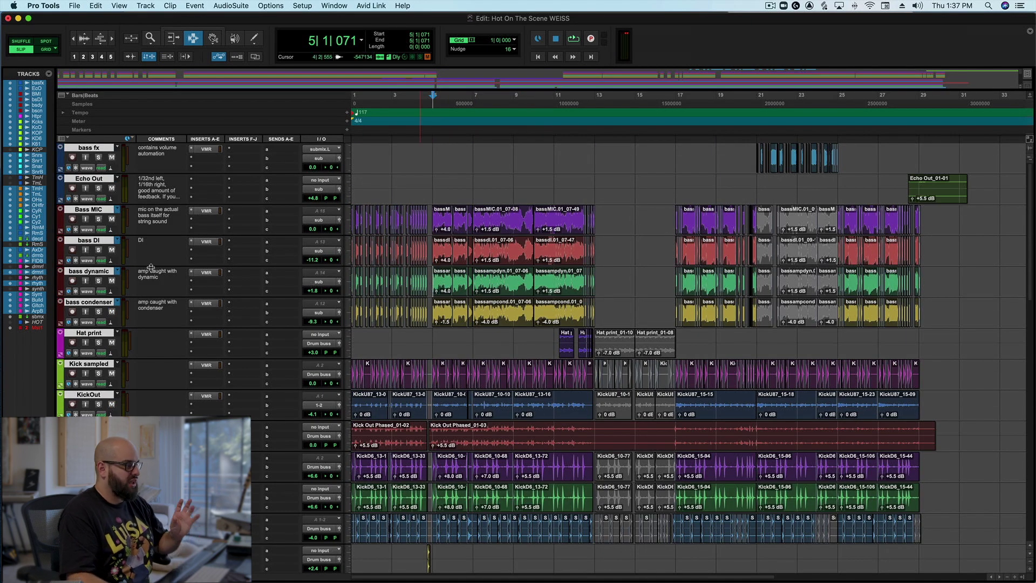
pyautogui.keyDown('alt'); pyautogui.click(96, 273); pyautogui.keyUp('alt')
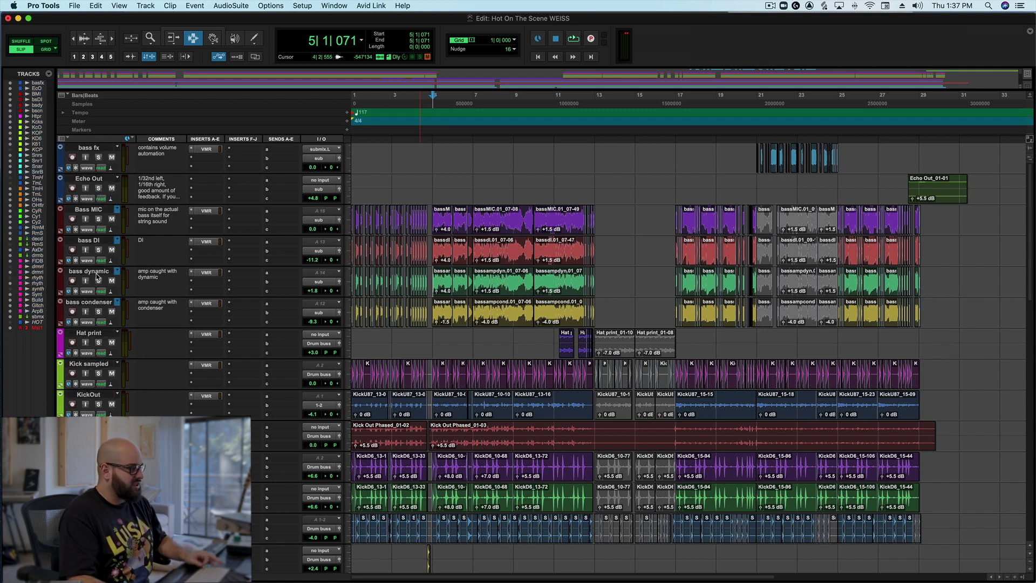
pyautogui.click(206, 273)
pyautogui.click(98, 281)
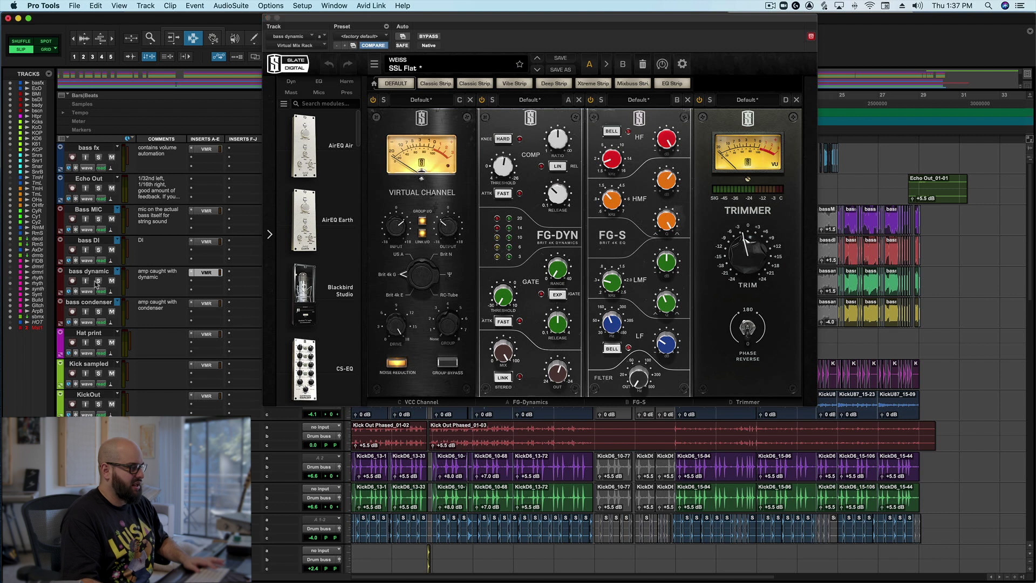
pyautogui.click(592, 101)
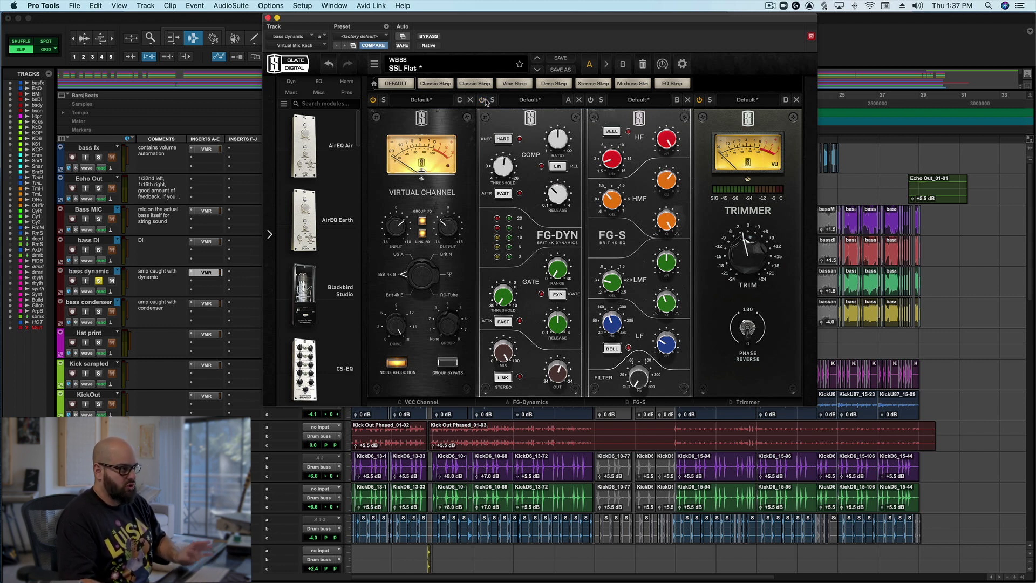
# Play the soloed bass dynamic track repeatedly and compare its sound with the VMR's FG-DYN module on and off
pyautogui.press('space')
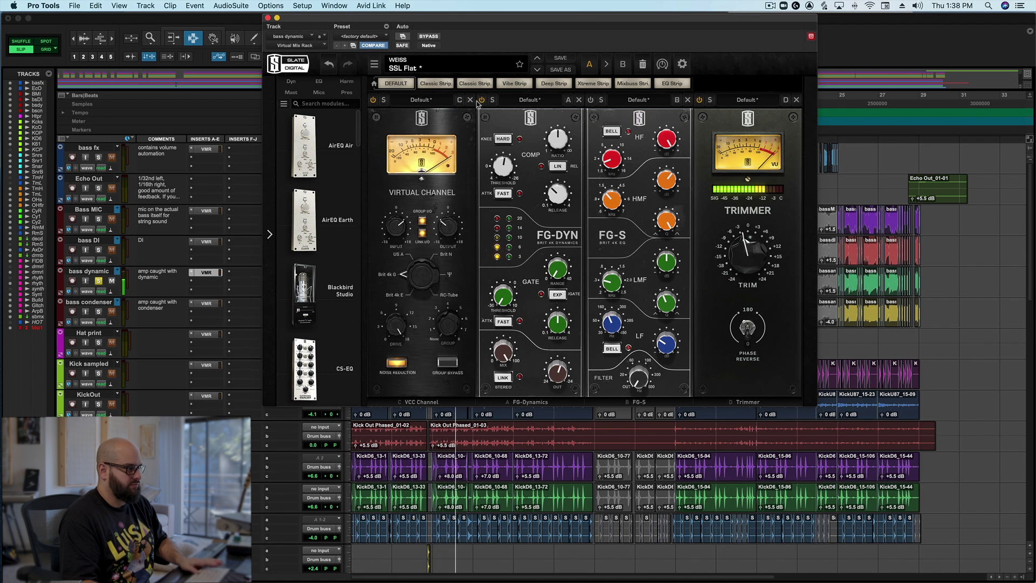
pyautogui.press('space')
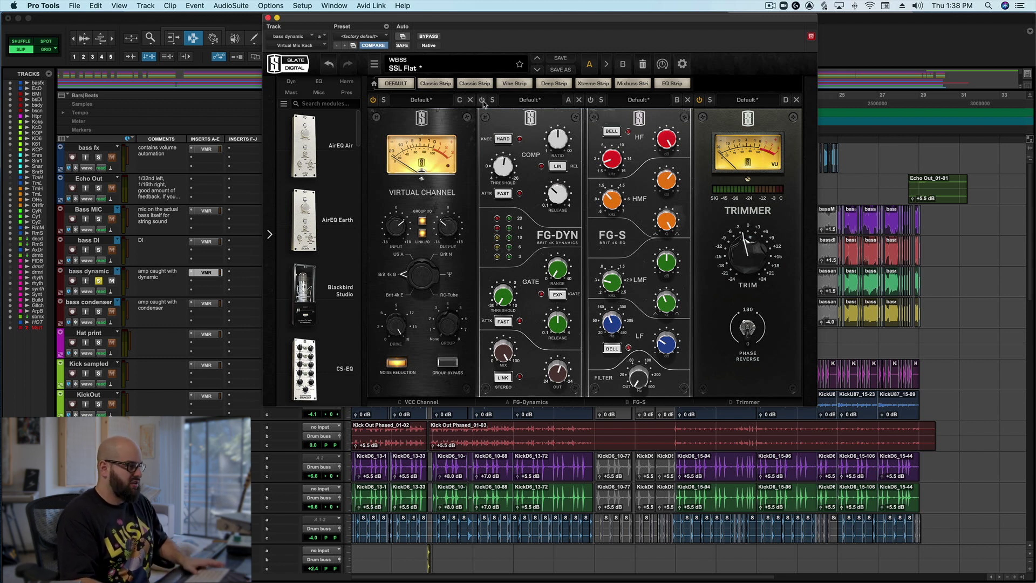
pyautogui.press('space')
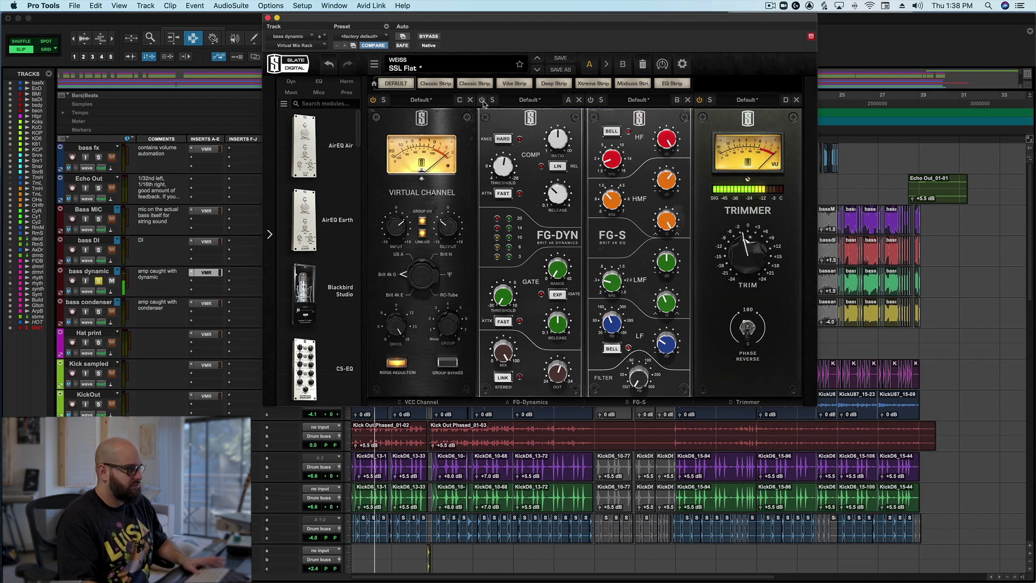
pyautogui.press('space')
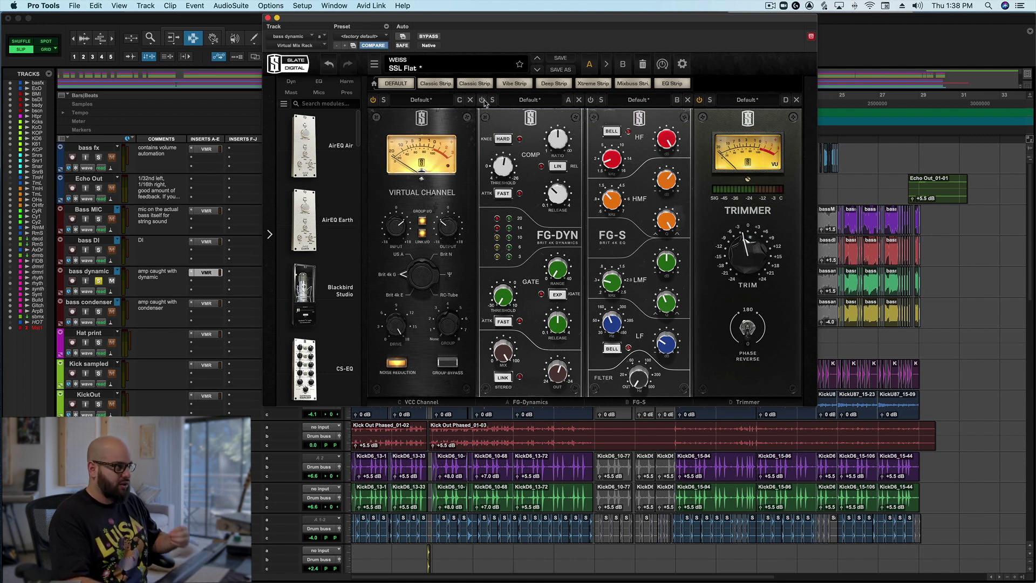
pyautogui.press('space')
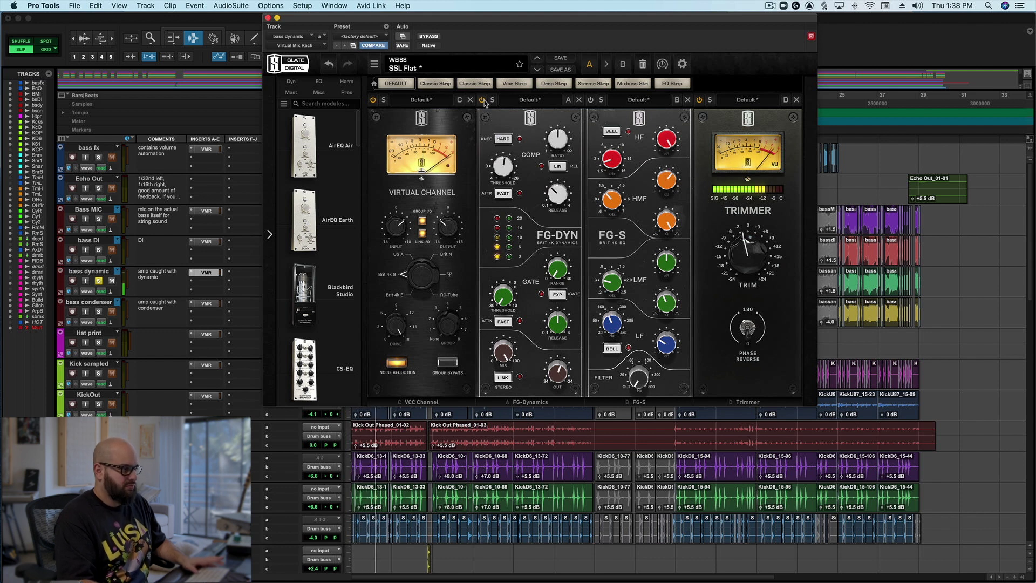
pyautogui.press('space')
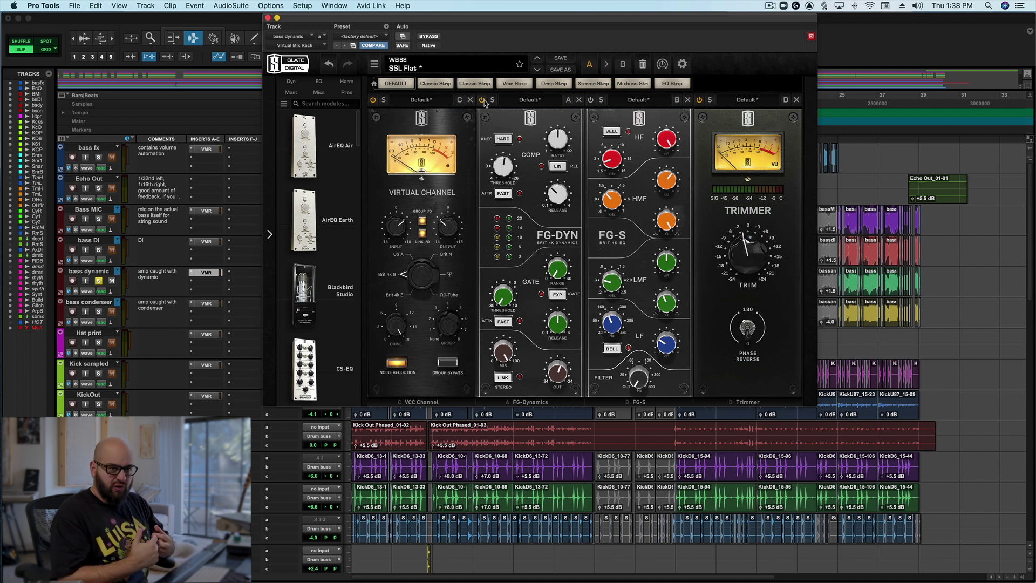
# Audition bass dynamic with the FG-DYN compressor's Release turned up, turning the knob back down after playback
pyautogui.moveTo(546, 195)
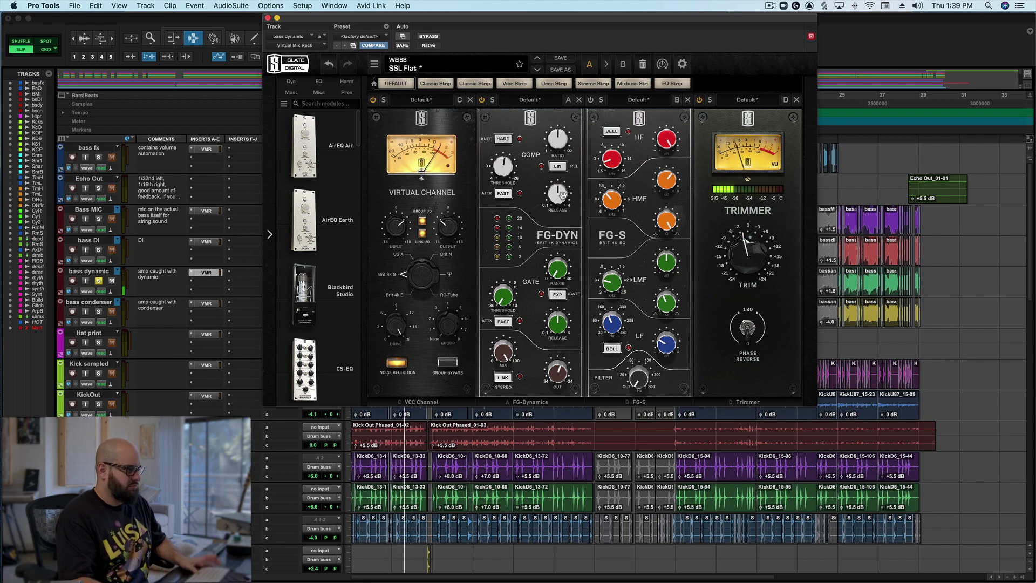
pyautogui.press('space')
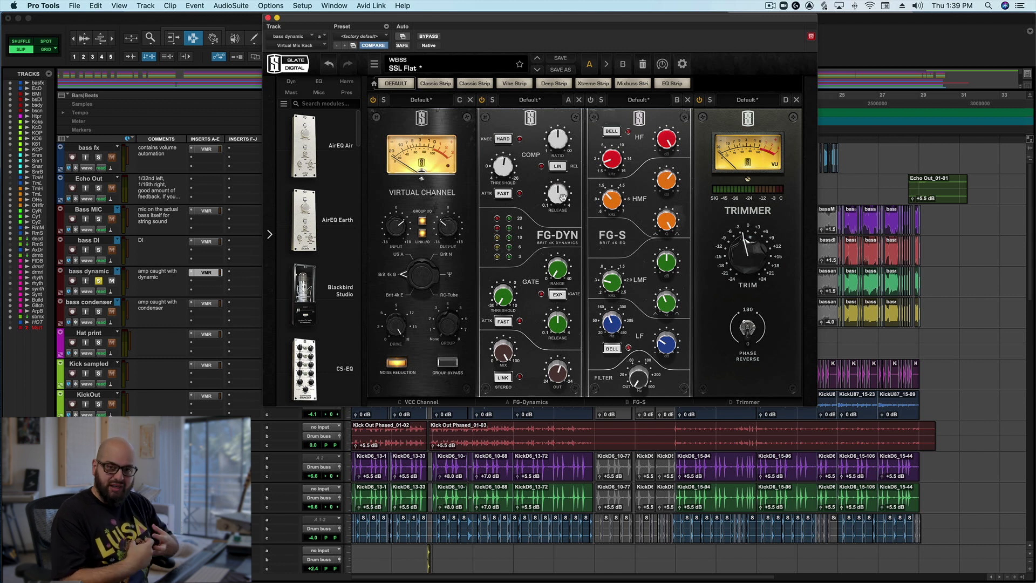
pyautogui.moveTo(563, 197); pyautogui.dragTo(562, 196)
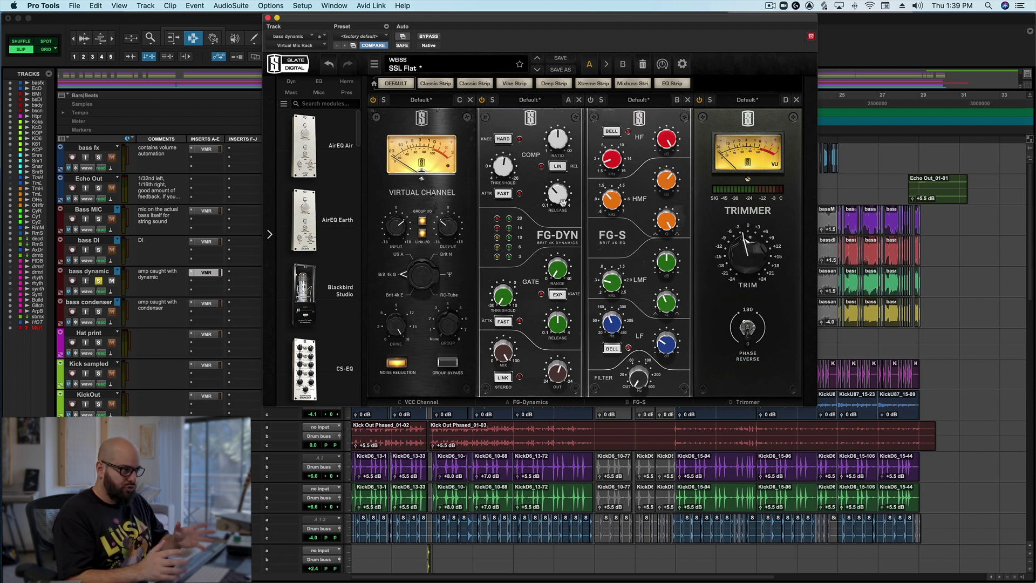
# Set the FG-DYN compressor's Release to its 0.1 s minimum and audition the soloed bass dynamic track
pyautogui.moveTo(562, 202); pyautogui.dragTo(561, 281)
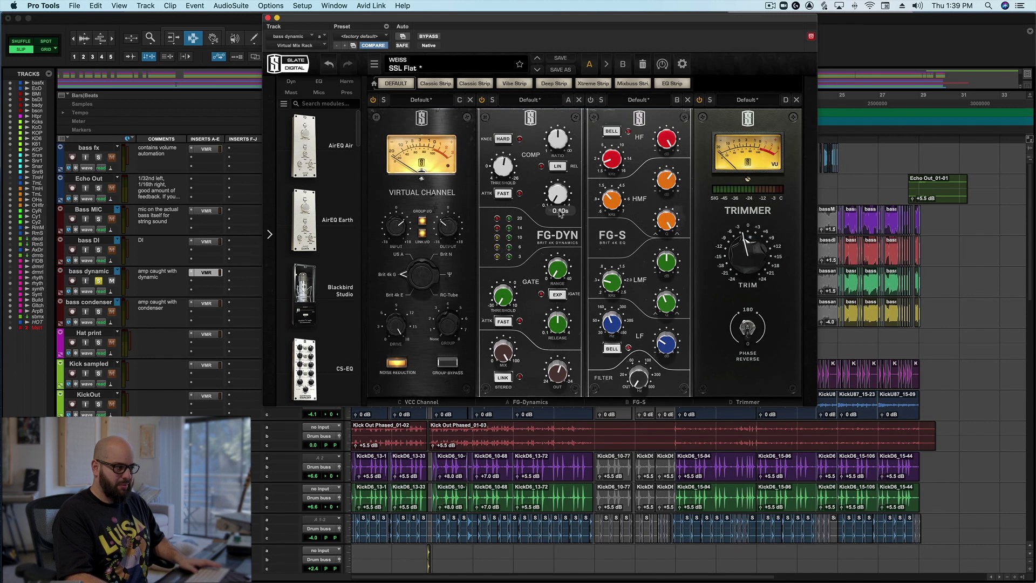
pyautogui.press('space')
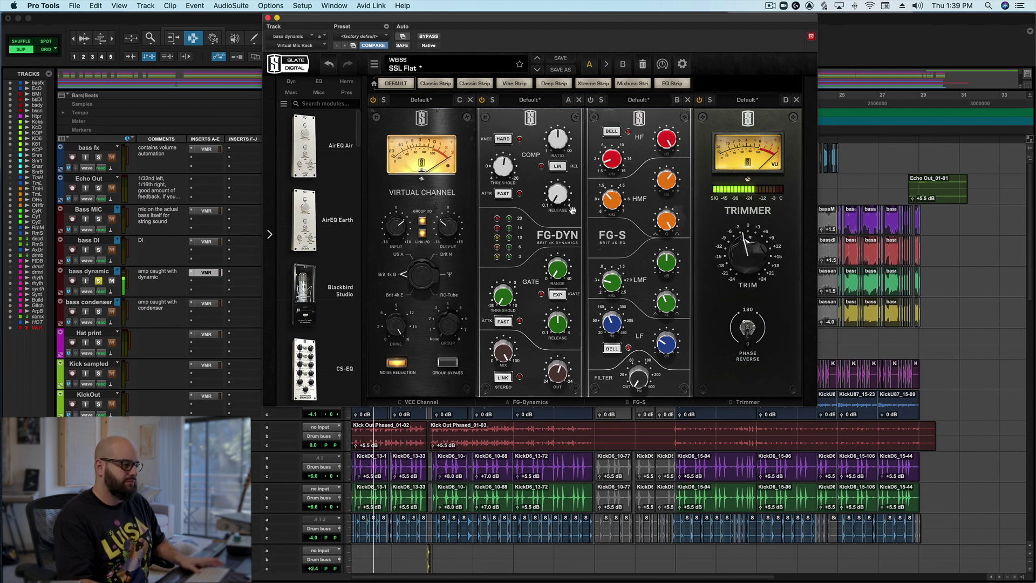
pyautogui.press('space')
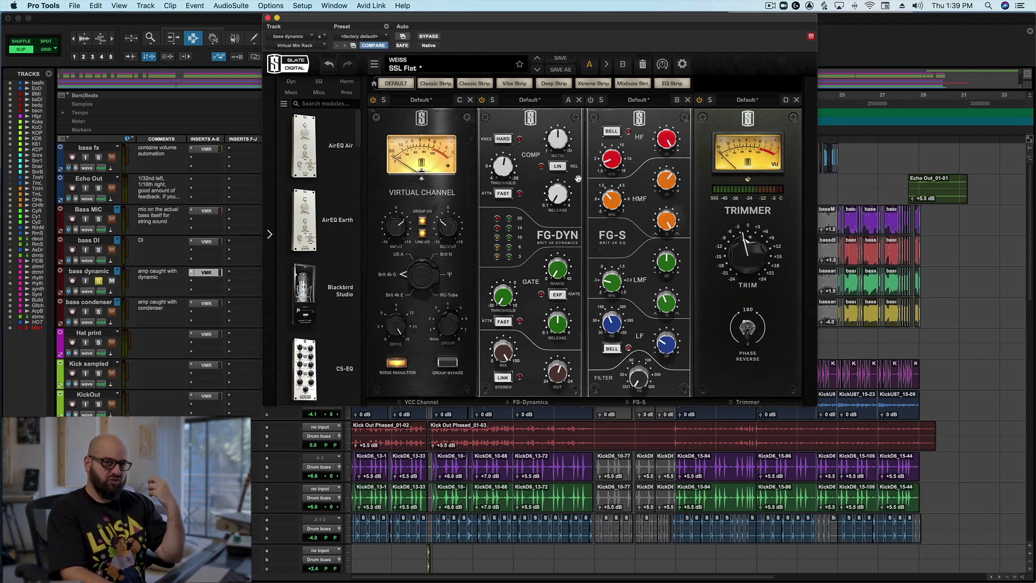
# Set the FG-DYN compressor's Release to 0.22 s, play bass dynamic again, and close its plug-in window
pyautogui.moveTo(569, 191); pyautogui.dragTo(572, 141)
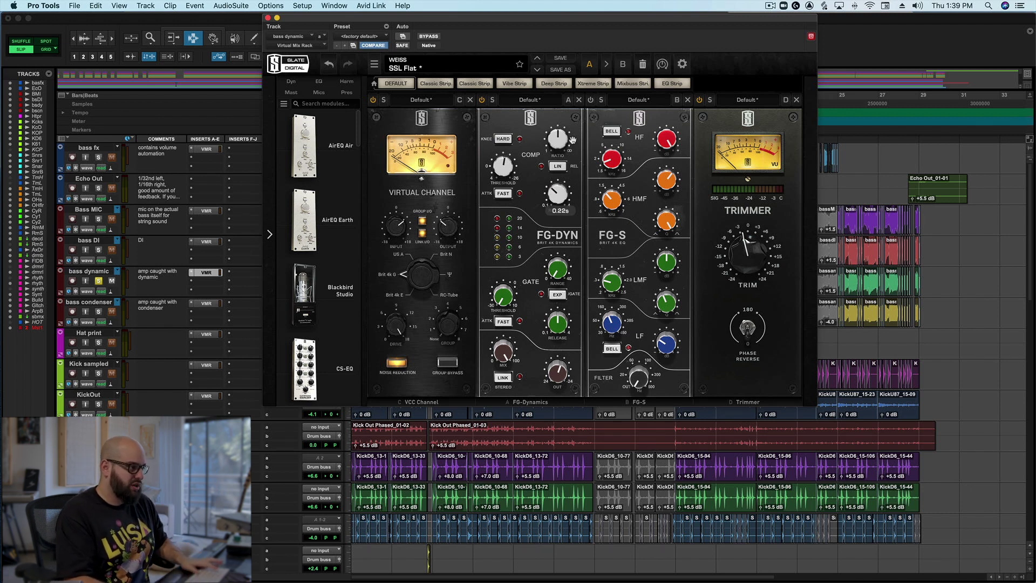
pyautogui.moveTo(573, 138); pyautogui.dragTo(583, 140)
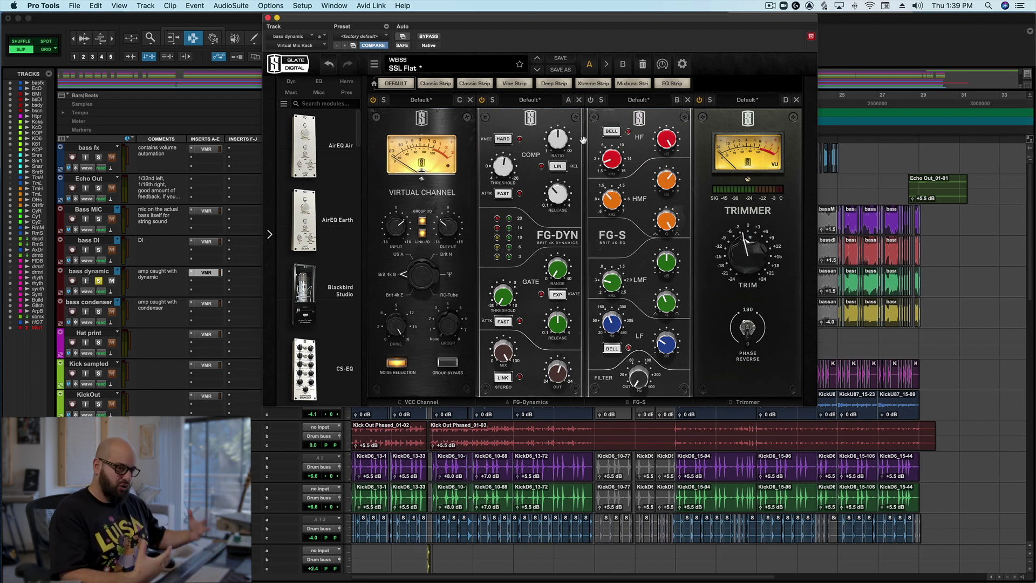
pyautogui.press('space')
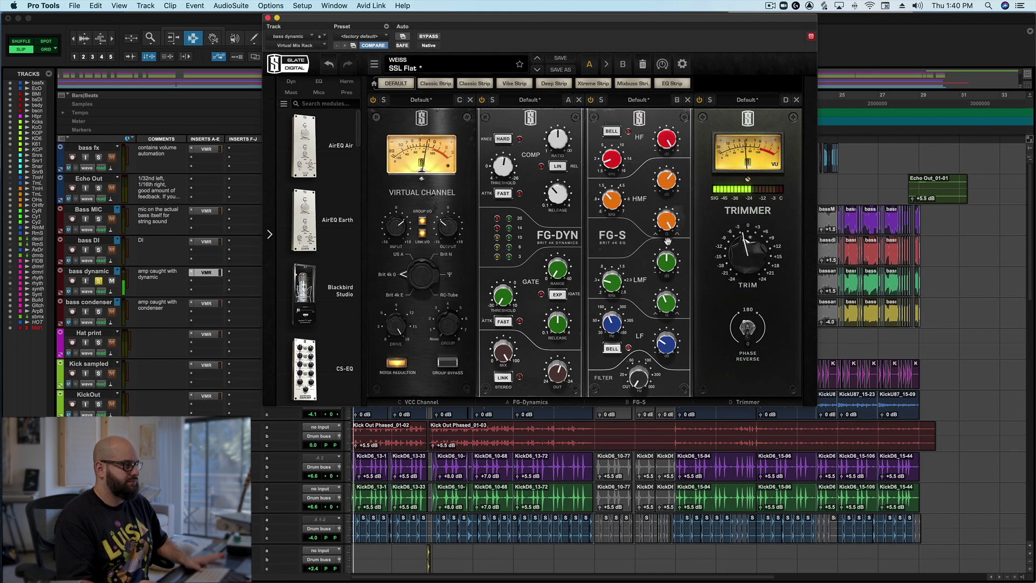
pyautogui.click(268, 18)
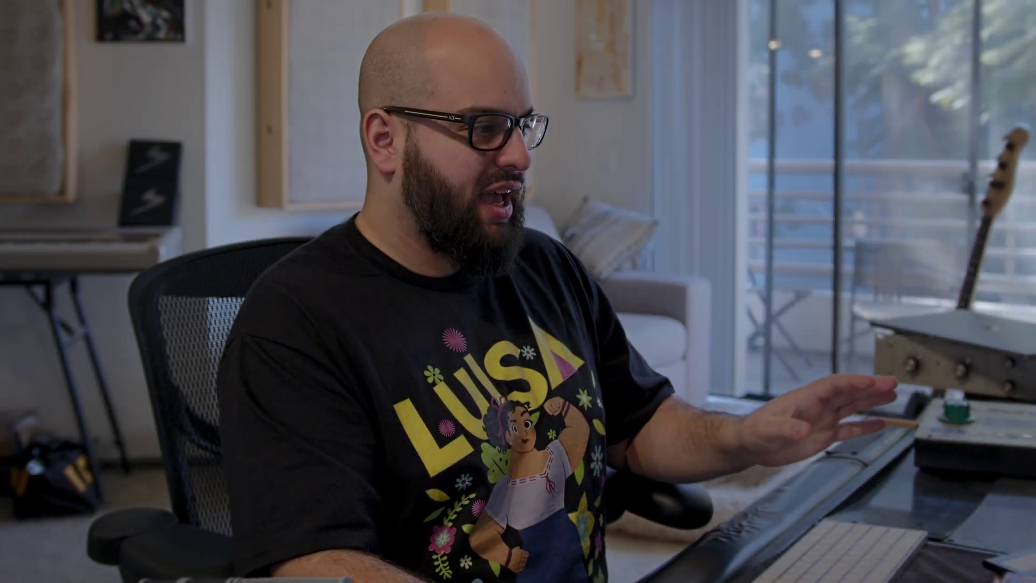